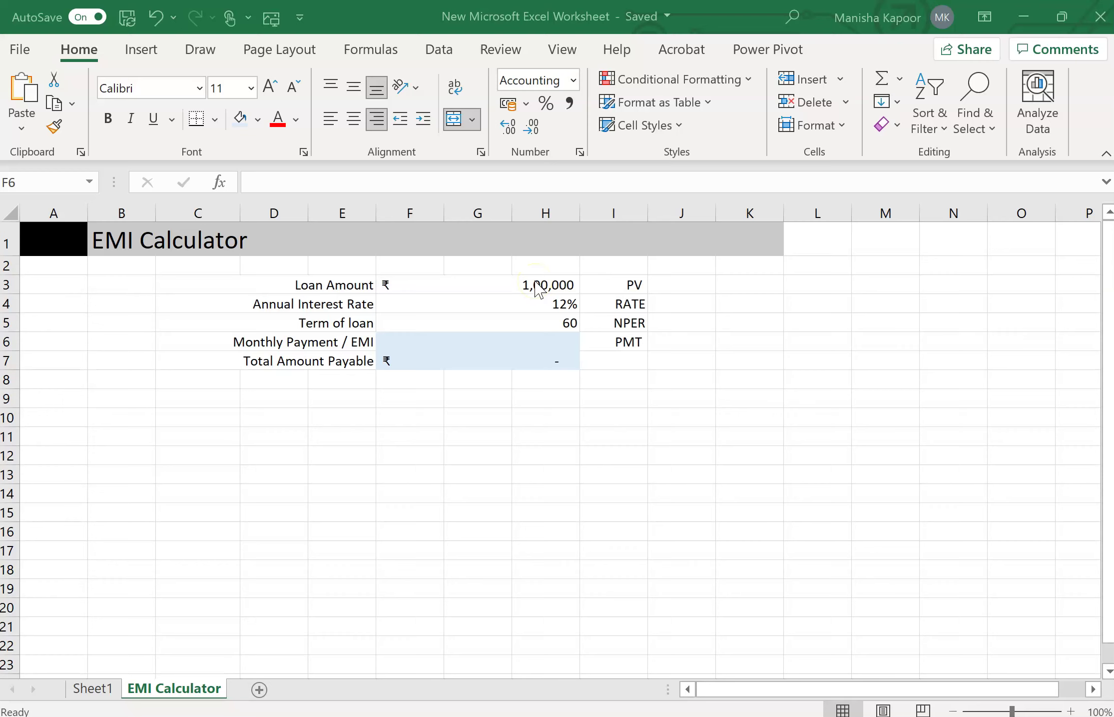
Review the loan amount, annual interest rate and term of loan entries that feed the EMI calculation.
{"action": "left_click", "coordinate": [535, 281]}
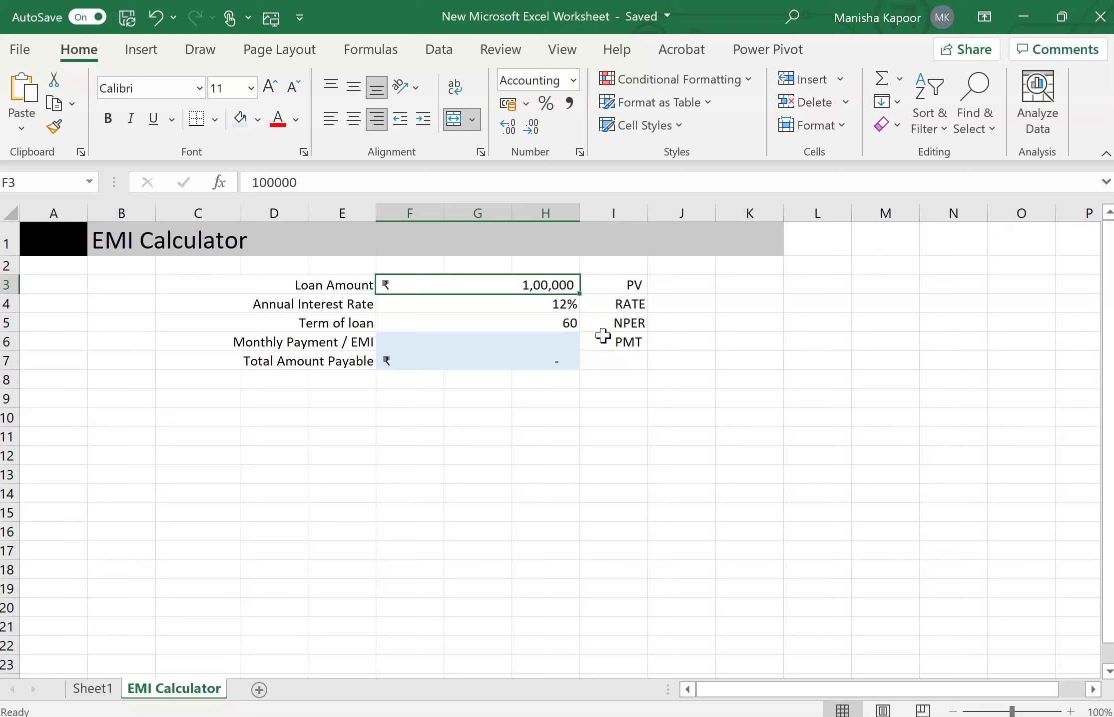
{"action": "left_click", "coordinate": [551, 304]}
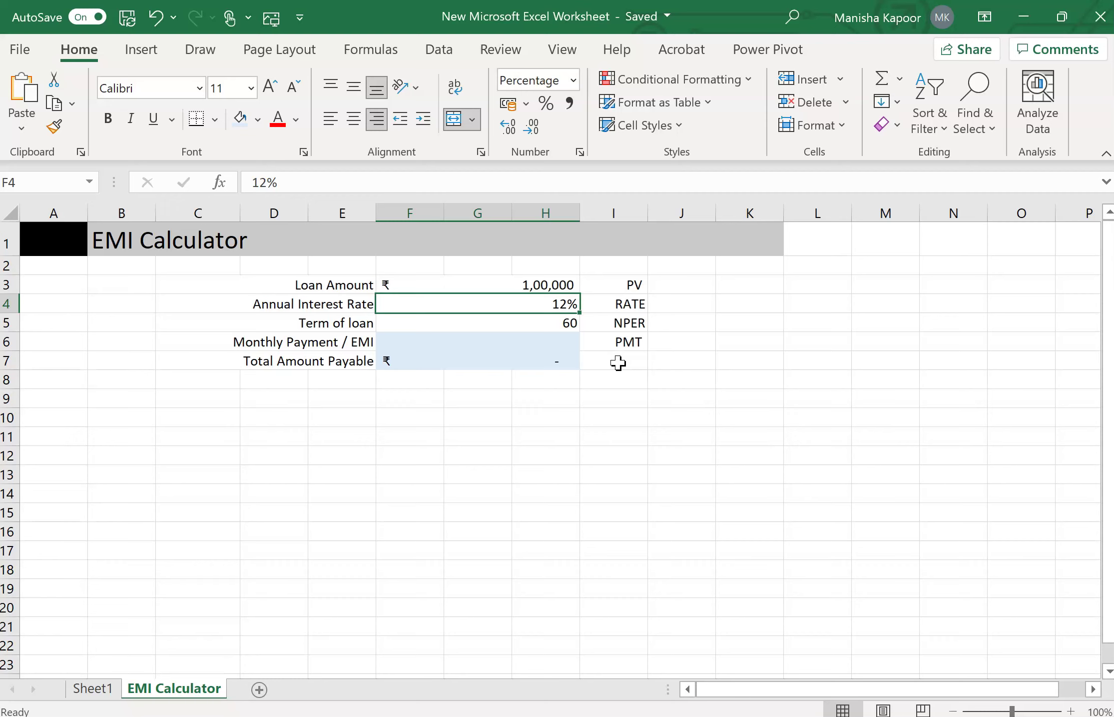
{"action": "key", "text": "Down"}
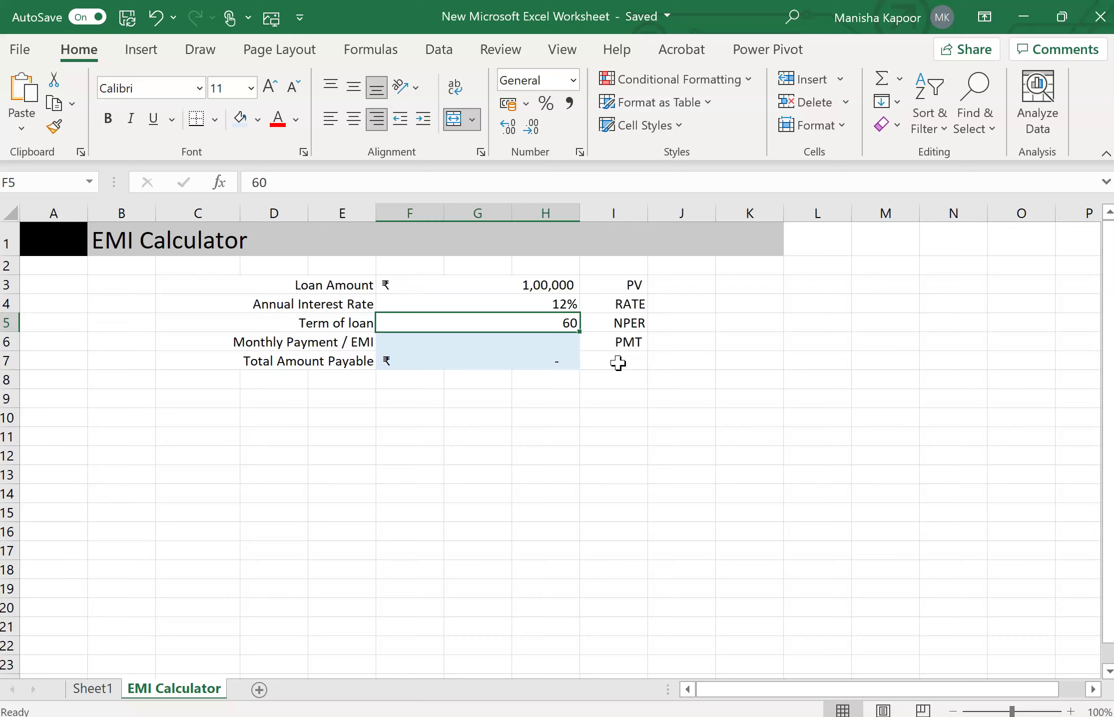
{"action": "key", "text": "Up"}
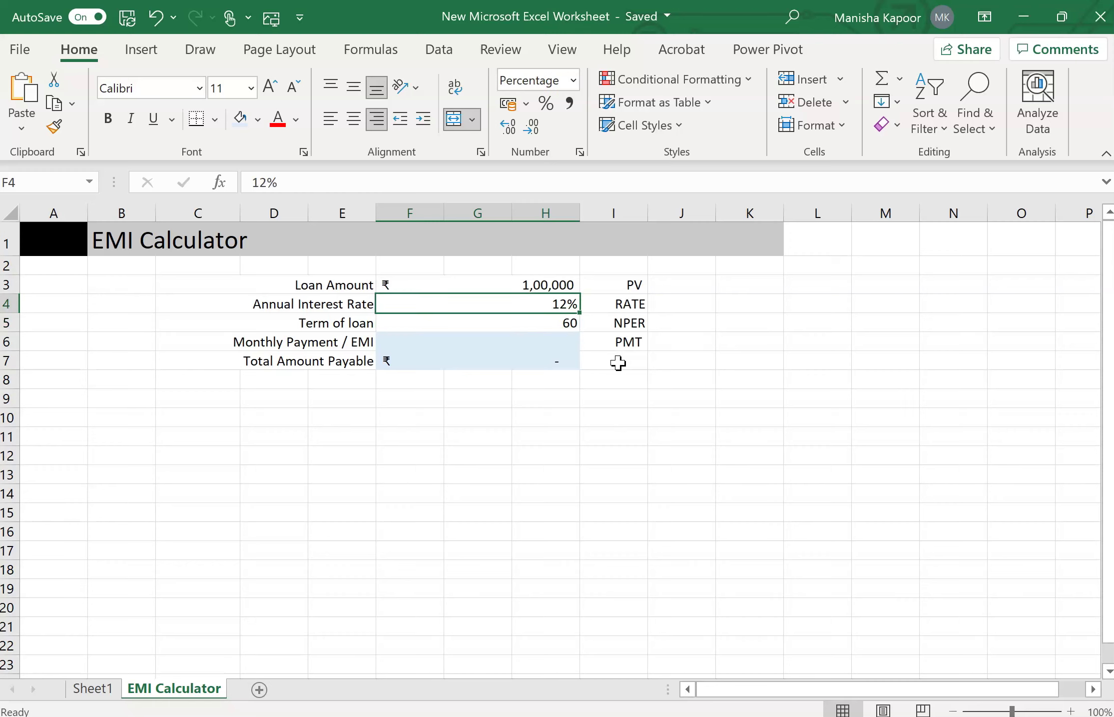
{"action": "key", "text": "Up"}
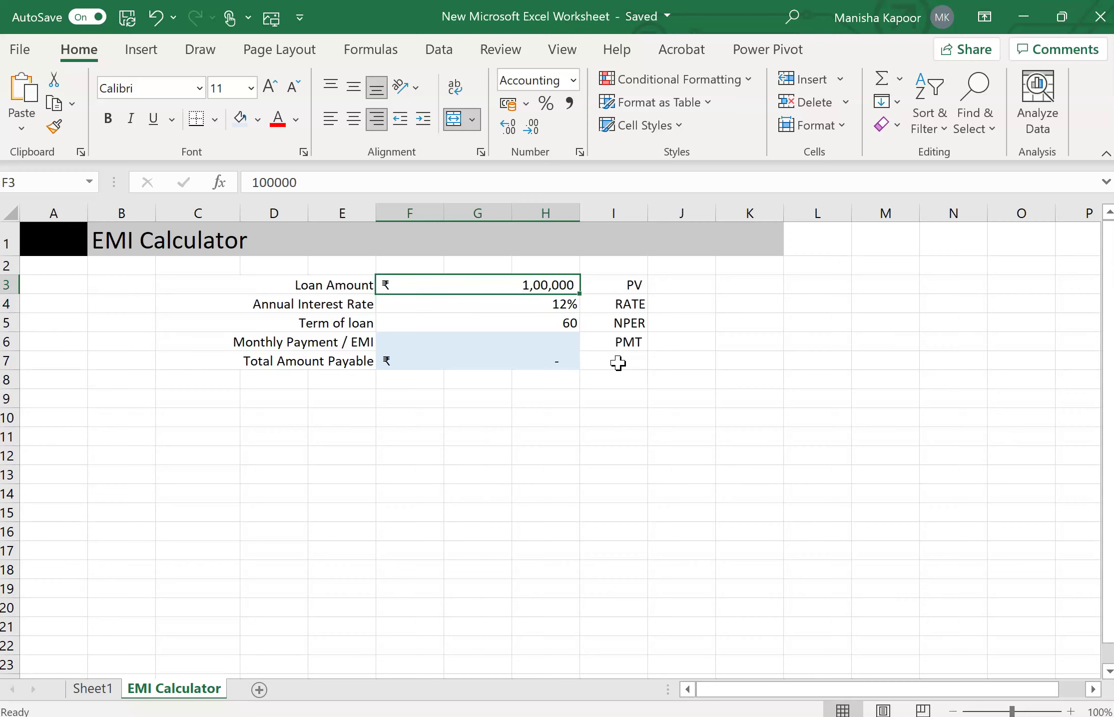
{"action": "key", "text": "Down"}
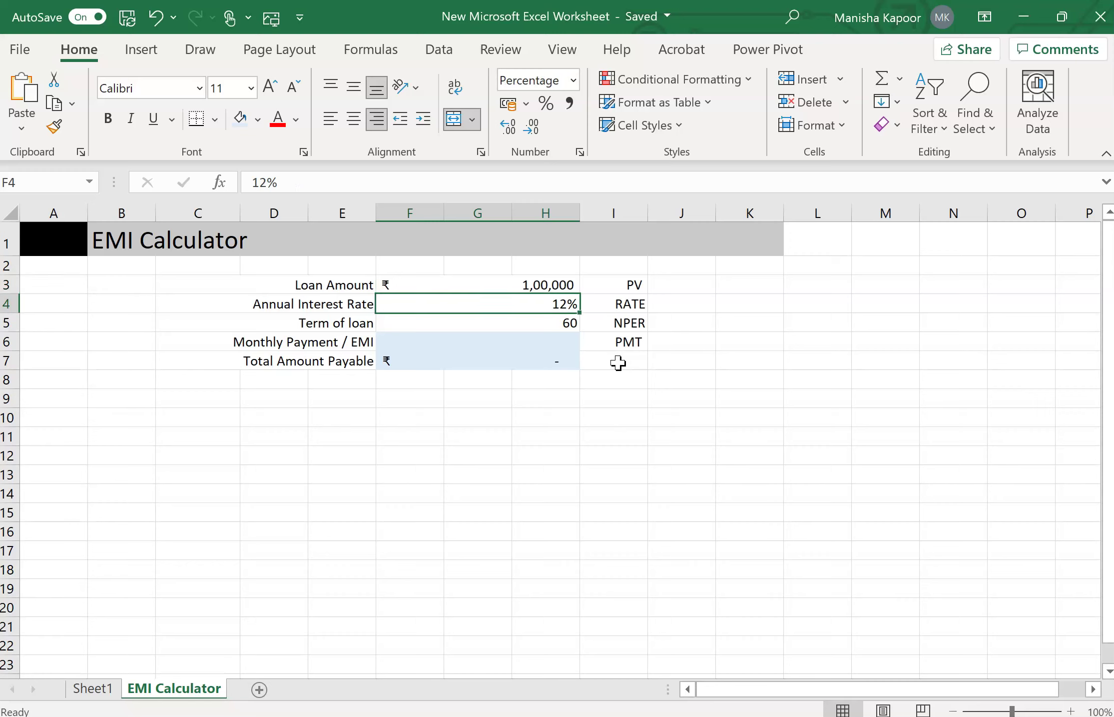
Start a PMT formula in the Monthly Payment / EMI cell F6, using the annual interest rate divided by 12 (F4/12) as the rate.
{"action": "key", "text": "Down"}
{"action": "key", "text": "Down"}
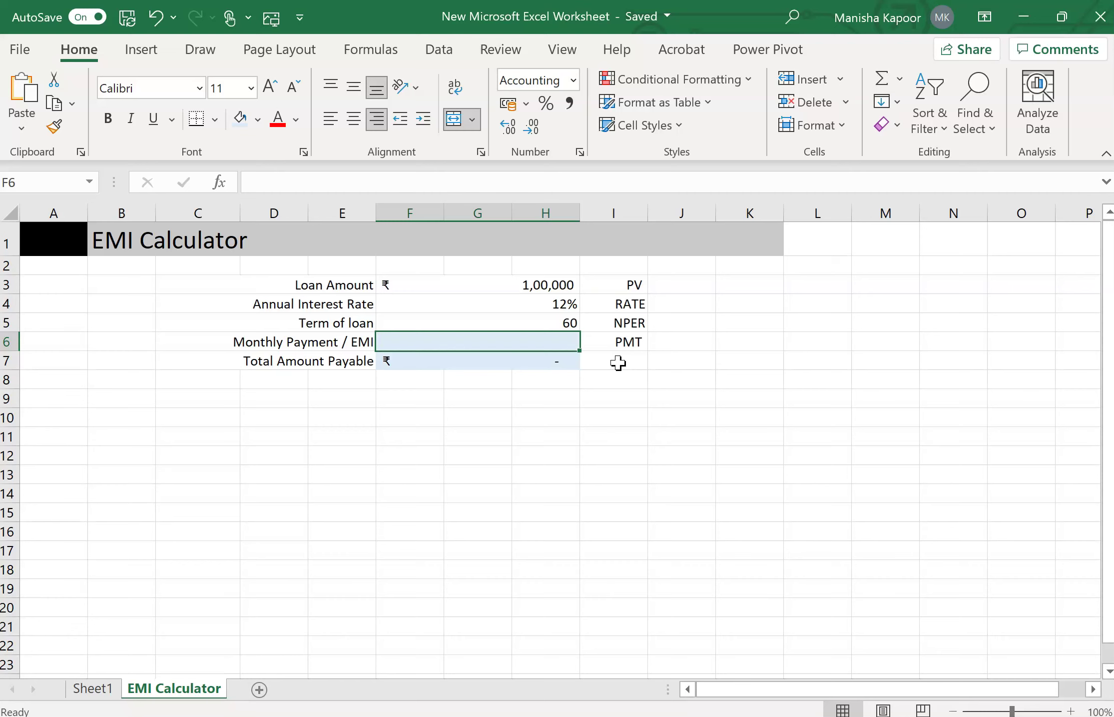
{"action": "type", "text": "="}
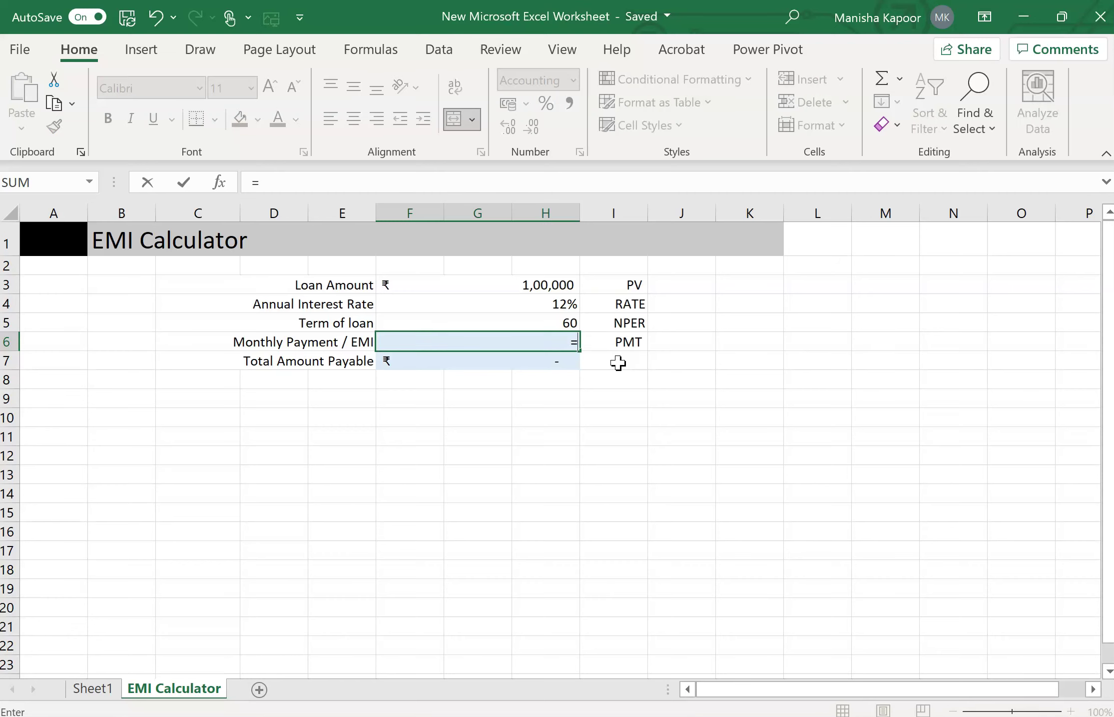
{"action": "type", "text": "PMT"}
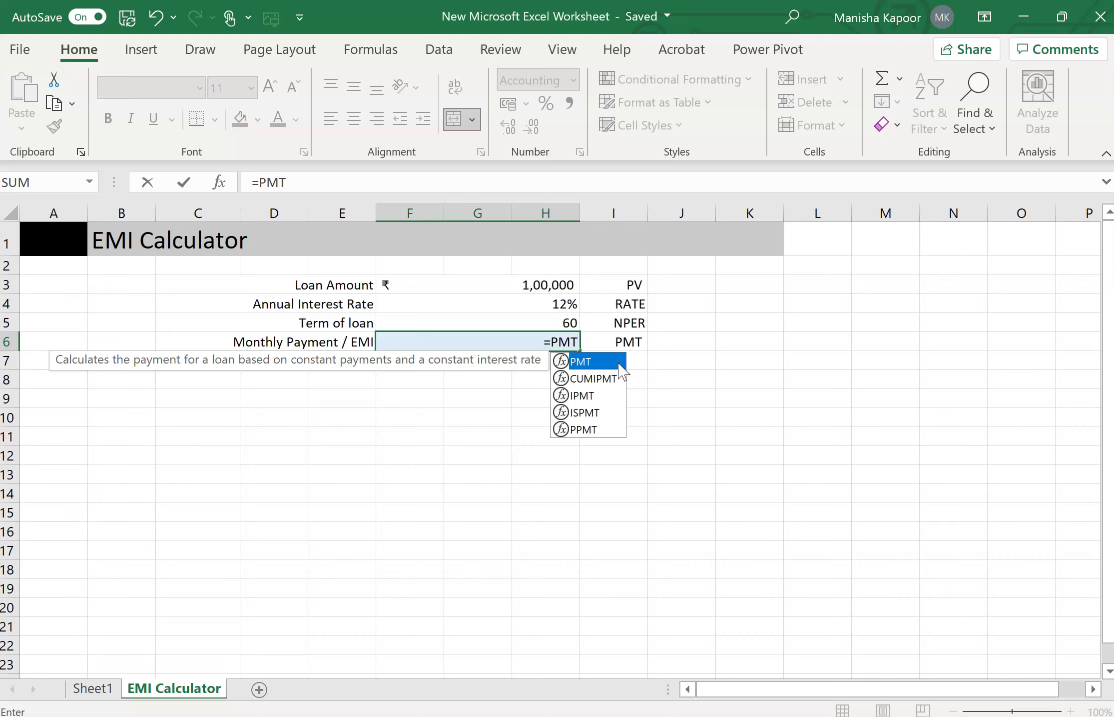
{"action": "double_click", "coordinate": [619, 362]}
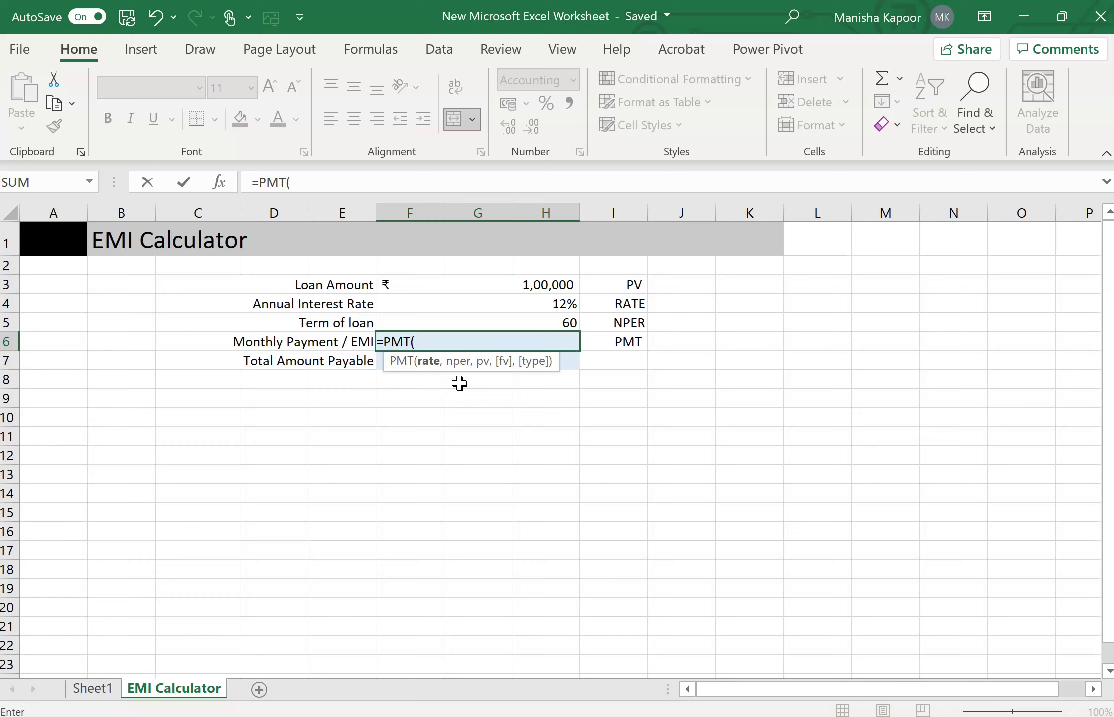
{"action": "left_click", "coordinate": [541, 303]}
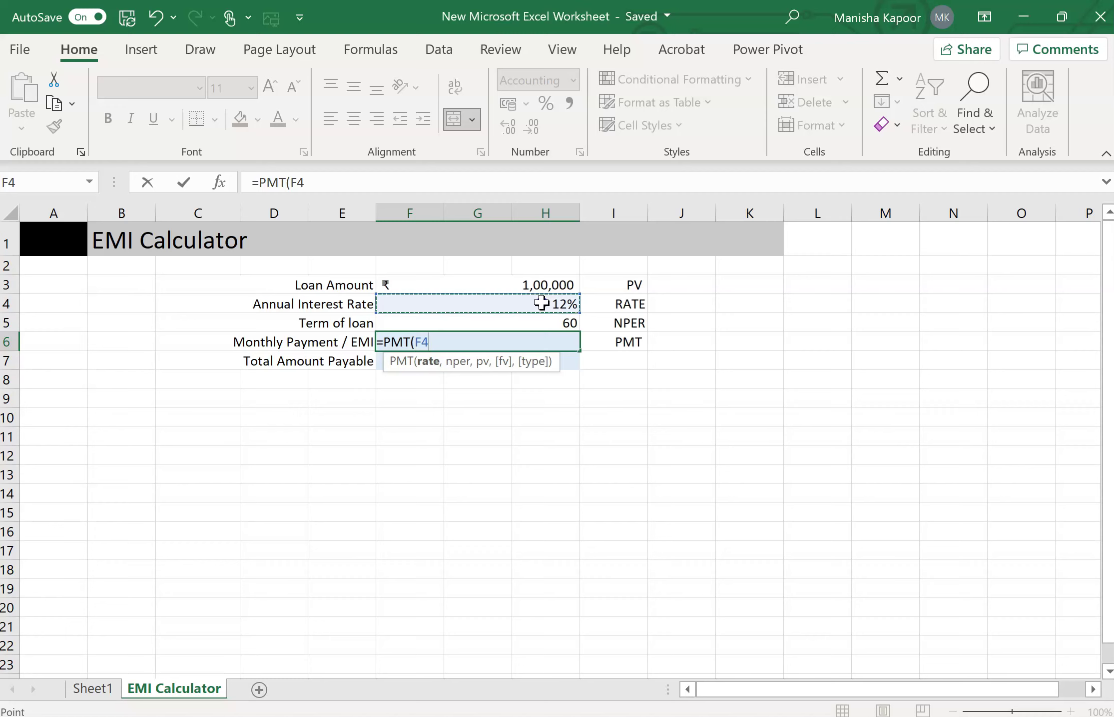
{"action": "type", "text": "/12"}
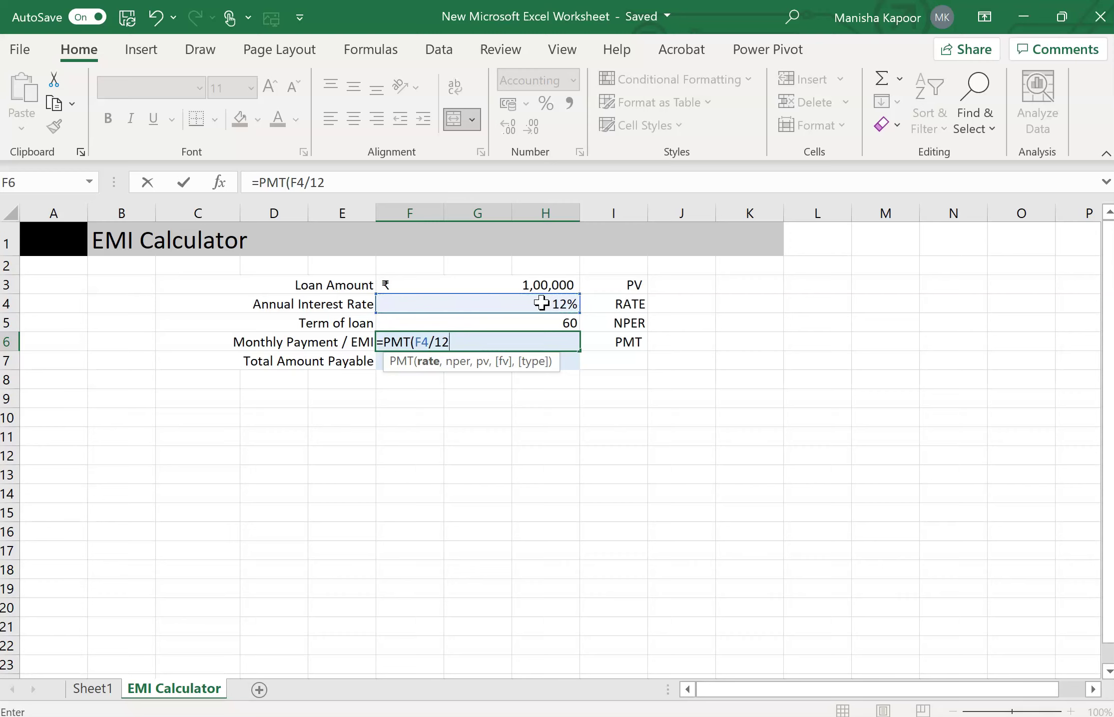
Add the term of loan (F5) as the nper argument and the loan amount (F3) as the pv argument.
{"action": "type", "text": ","}
{"action": "left_click", "coordinate": [453, 368]}
{"action": "left_click", "coordinate": [483, 341]}
{"action": "left_click", "coordinate": [481, 323]}
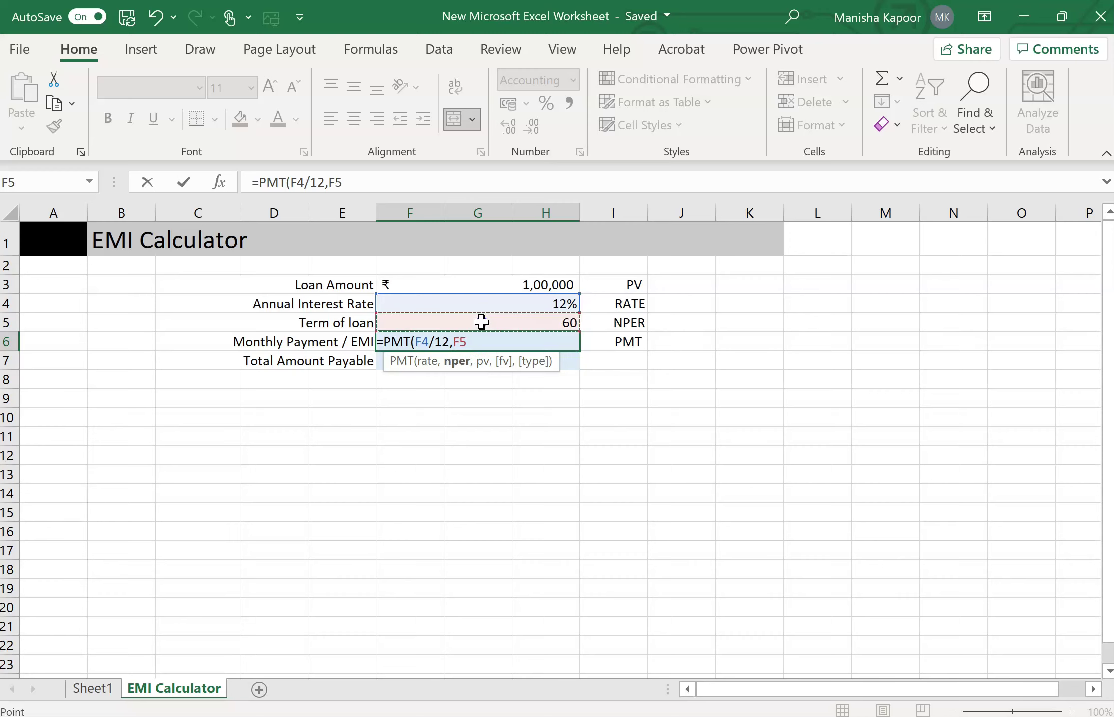
{"action": "type", "text": ","}
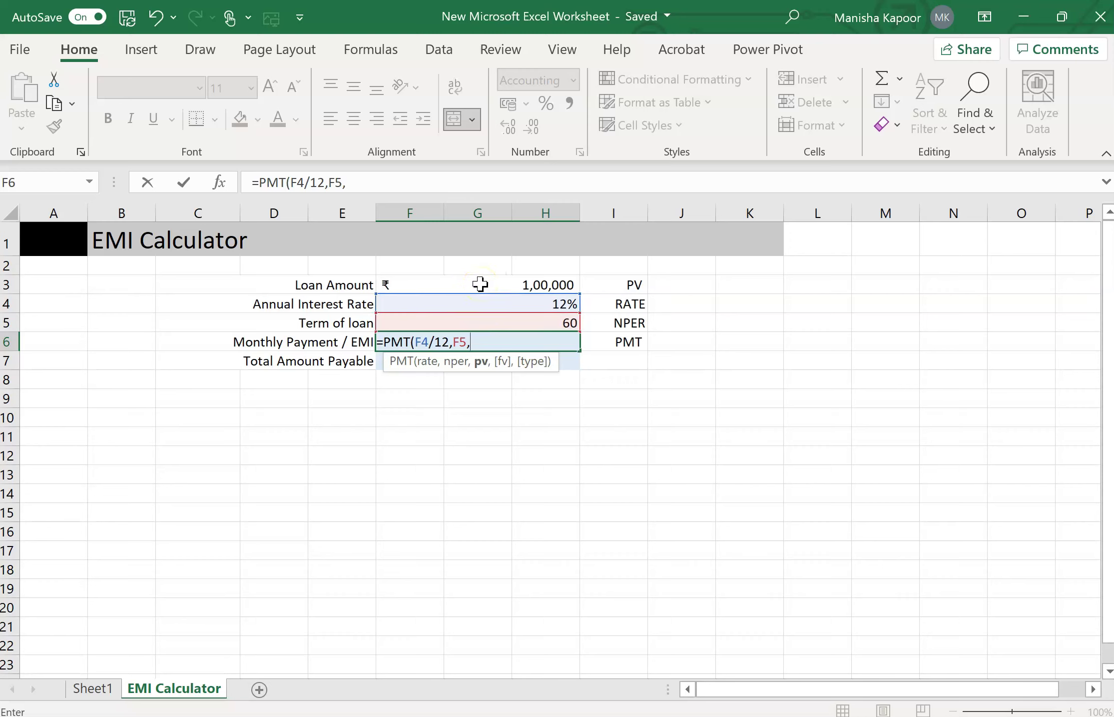
{"action": "left_click", "coordinate": [480, 283]}
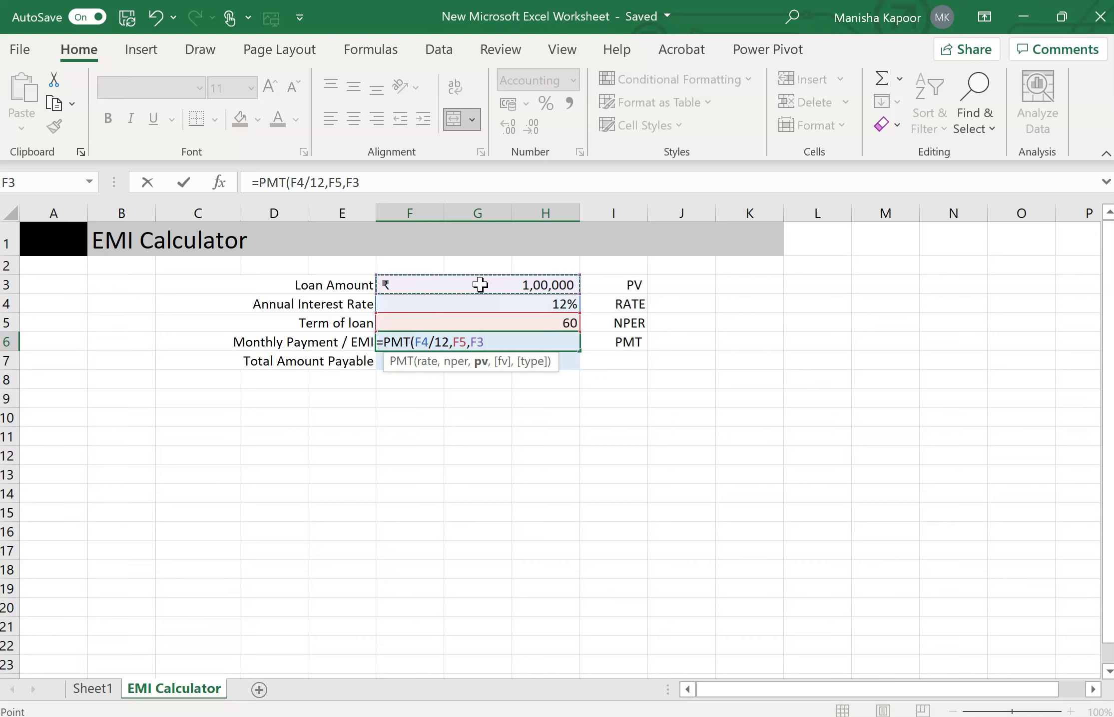
Complete the PMT formula with 0 as the future value and 0 as the end-of-period payment type.
{"action": "type", "text": ",0"}
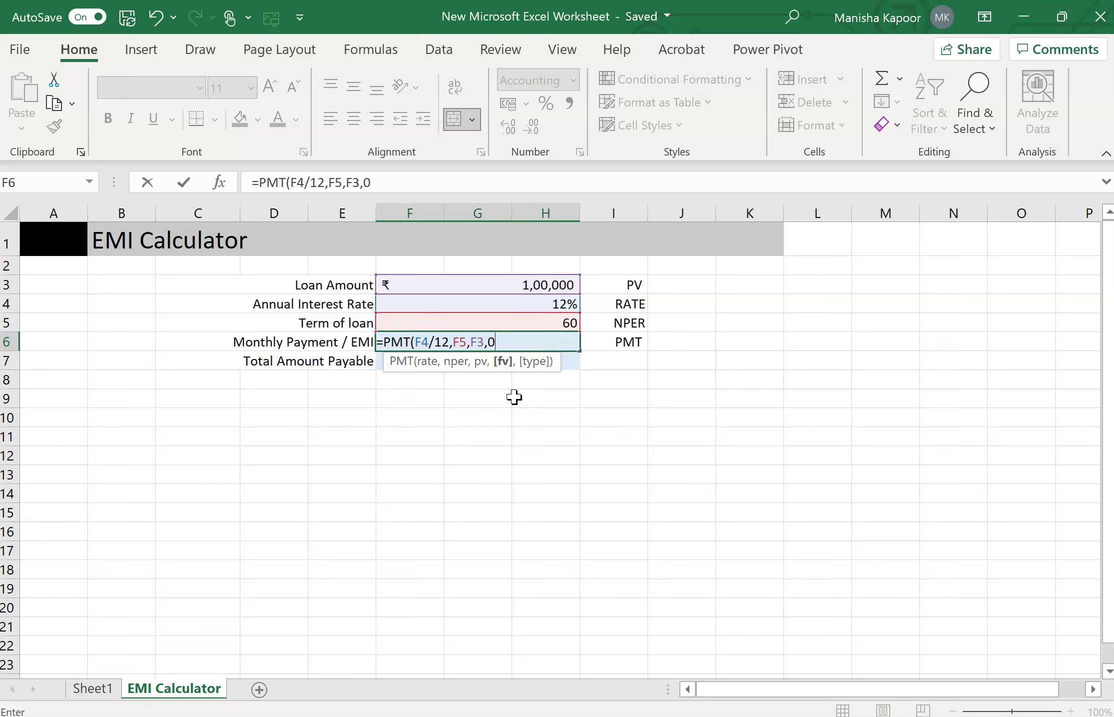
{"action": "type", "text": ","}
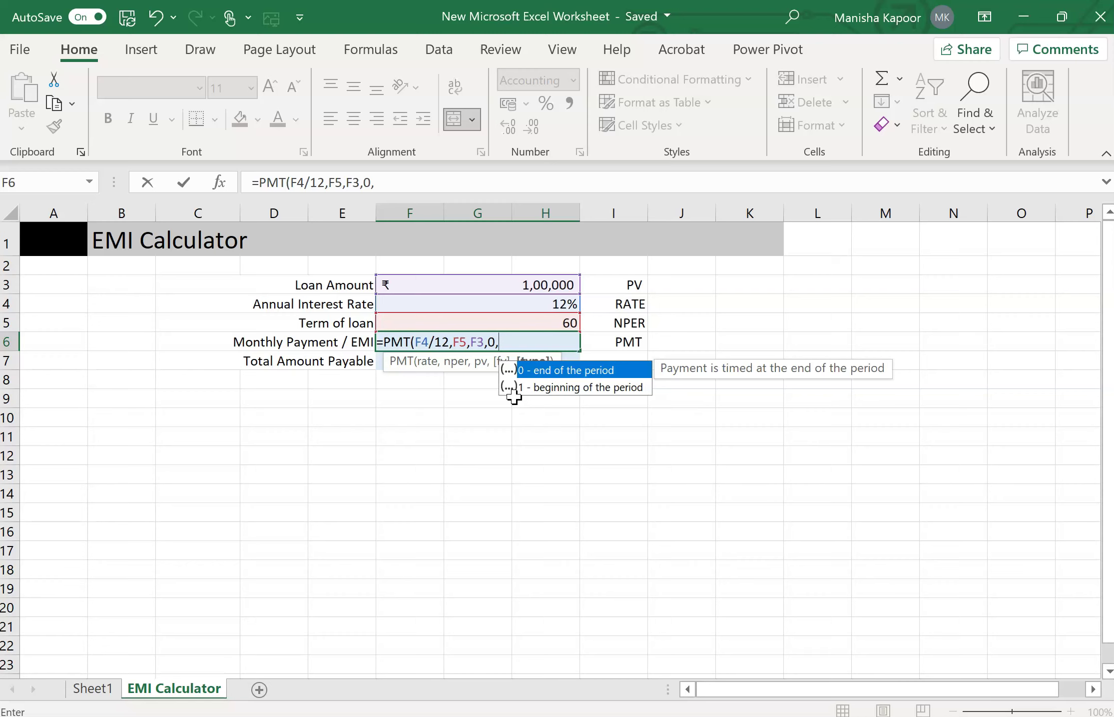
{"action": "type", "text": "0"}
{"action": "type", "text": ")"}
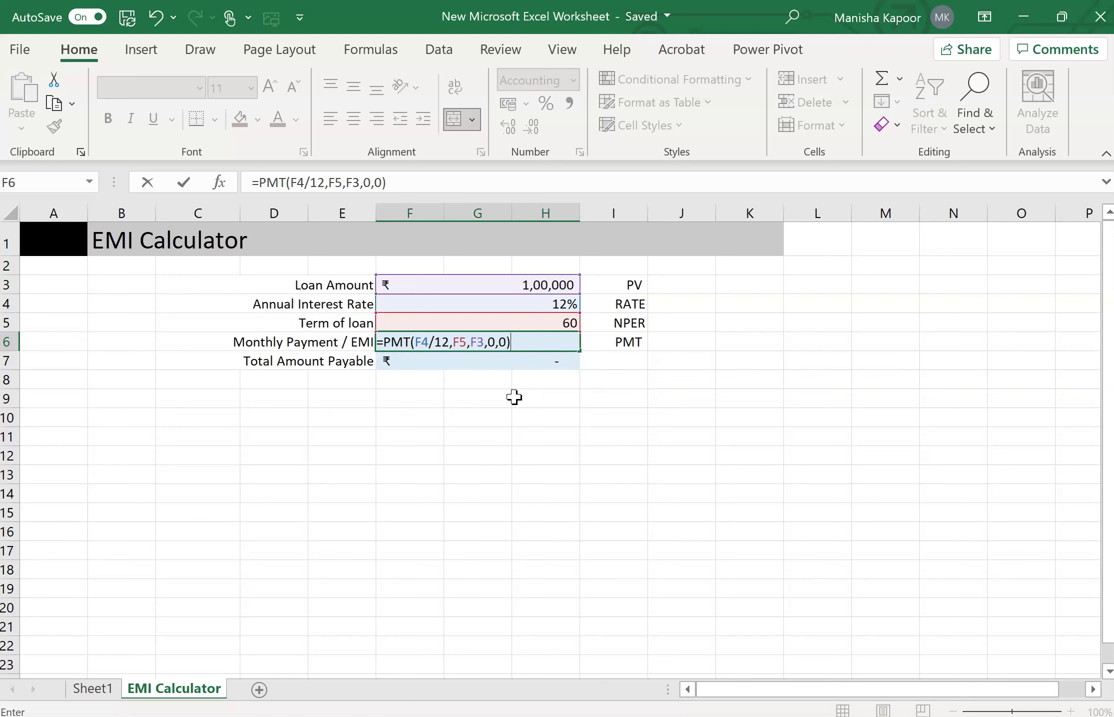
{"action": "key", "text": "Return"}
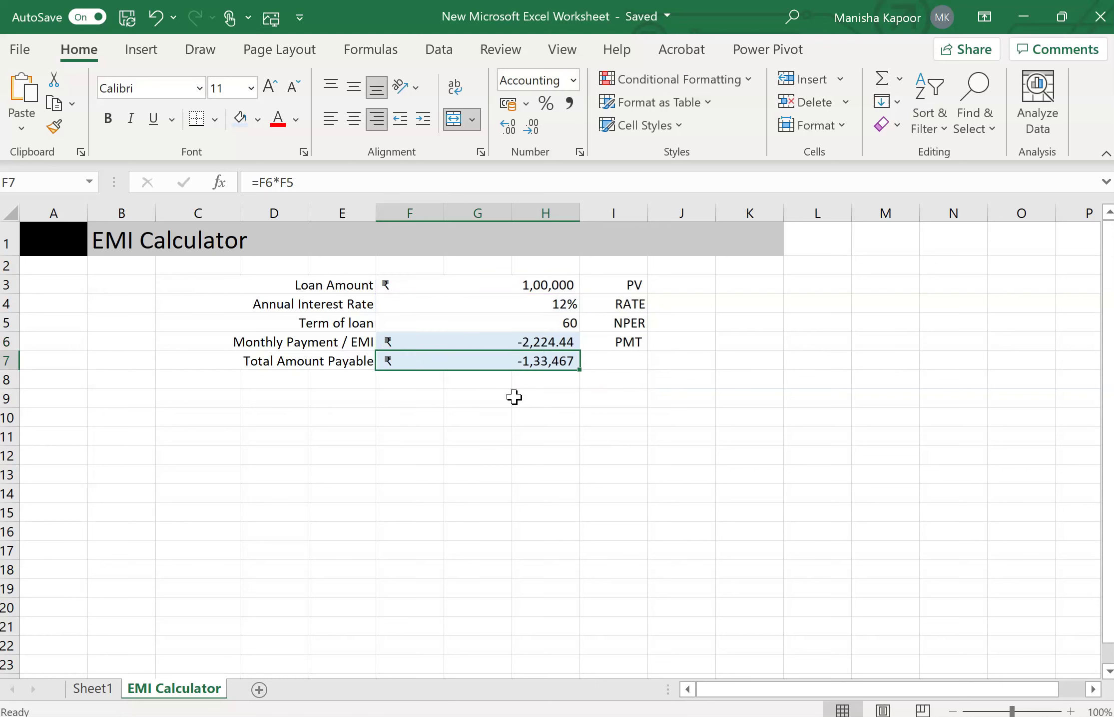
Examine the monthly payment and total amount payable formulas together with the loan inputs they depend on.
{"action": "left_click", "coordinate": [496, 342]}
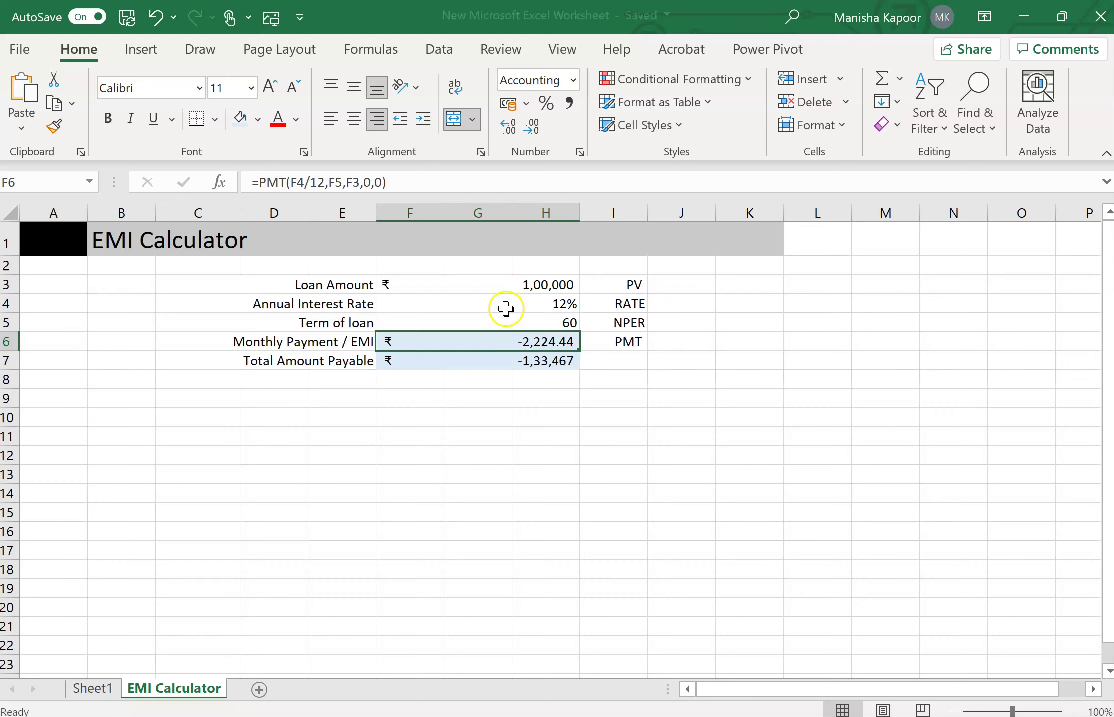
{"action": "left_click", "coordinate": [506, 322]}
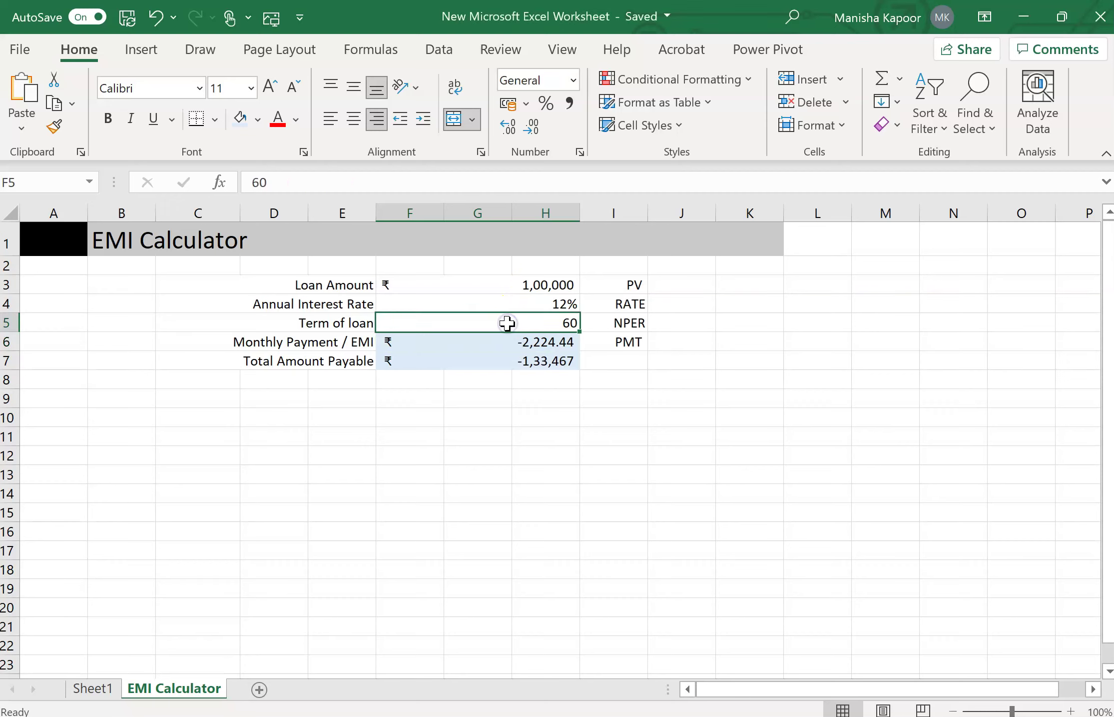
{"action": "left_click", "coordinate": [493, 343]}
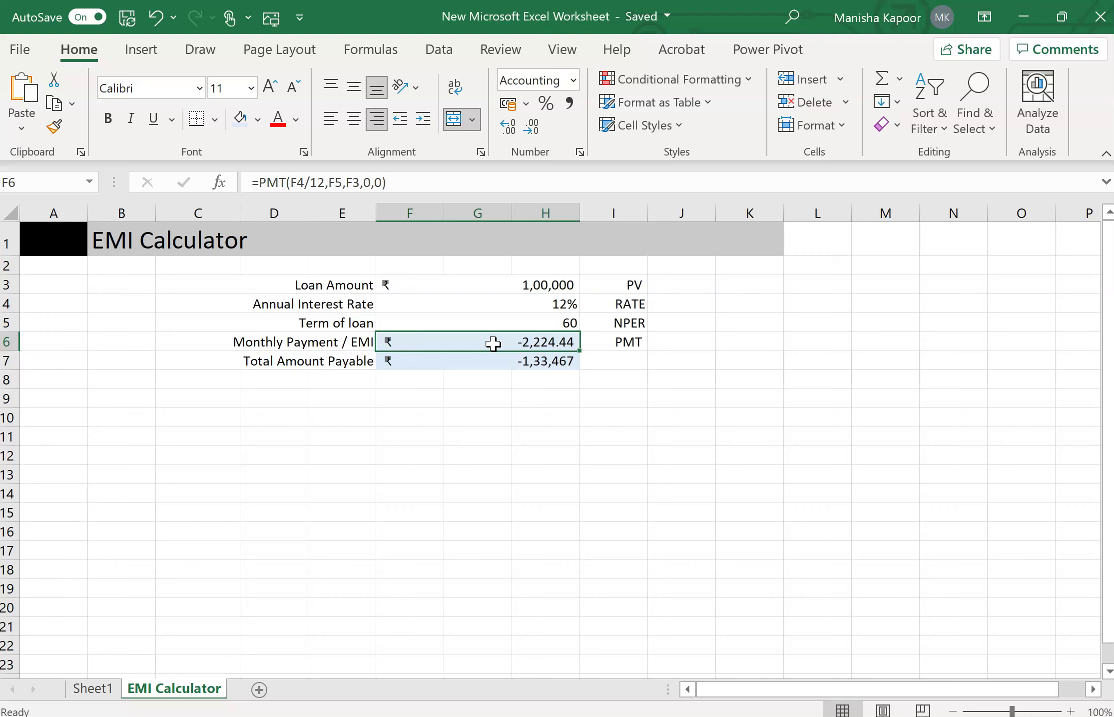
{"action": "key", "text": "Up"}
{"action": "key", "text": "Up"}
{"action": "key", "text": "Down"}
{"action": "key", "text": "Down"}
{"action": "key", "text": "Down"}
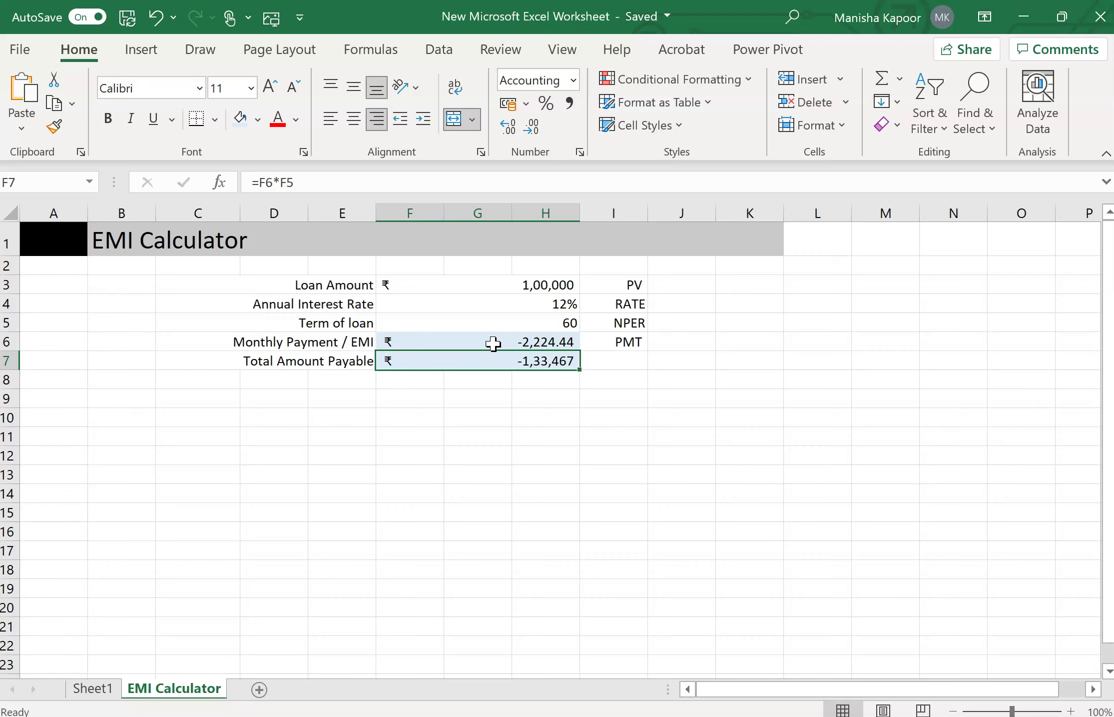
{"action": "key", "text": "Up"}
{"action": "key", "text": "Up"}
{"action": "key", "text": "Up"}
{"action": "key", "text": "Up"}
{"action": "key", "text": "Down"}
{"action": "key", "text": "Down"}
{"action": "key", "text": "Down"}
{"action": "key", "text": "Down"}
{"action": "key", "text": "Up"}
{"action": "key", "text": "Up"}
{"action": "key", "text": "Up"}
{"action": "key", "text": "Up"}
{"action": "key", "text": "Down"}
{"action": "key", "text": "Down"}
{"action": "key", "text": "Down"}
{"action": "key", "text": "Down"}
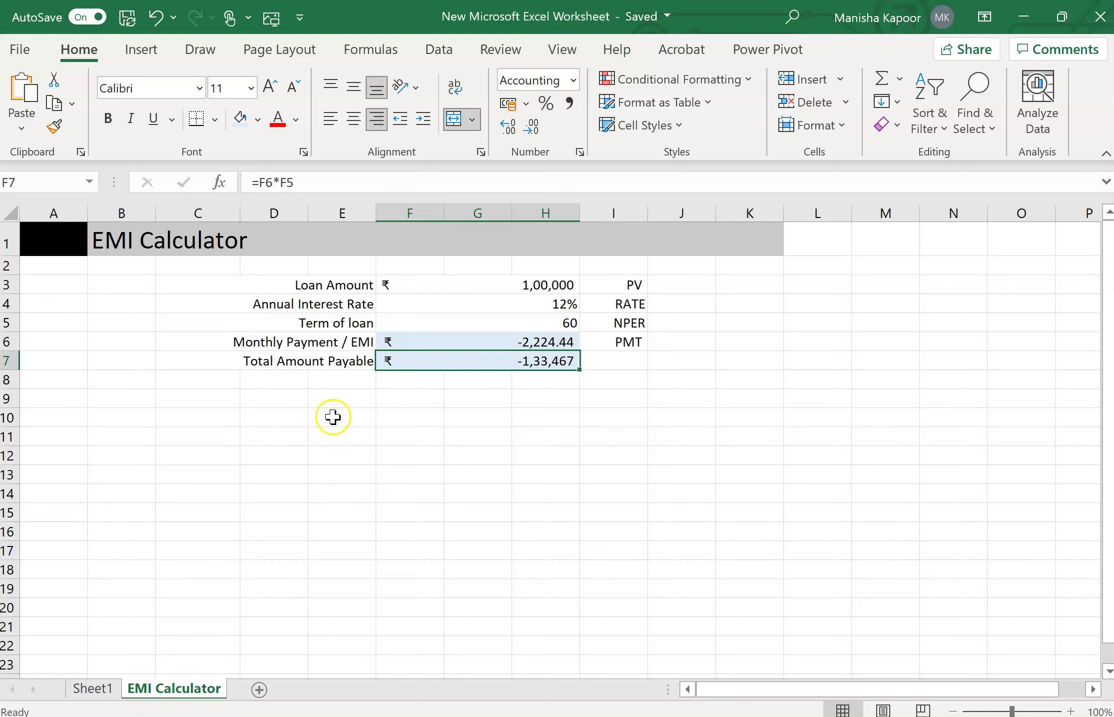
Review the calculator's row labels from Loan Amount to Monthly Payment / EMI and the loan values beside them.
{"action": "left_click", "coordinate": [426, 286]}
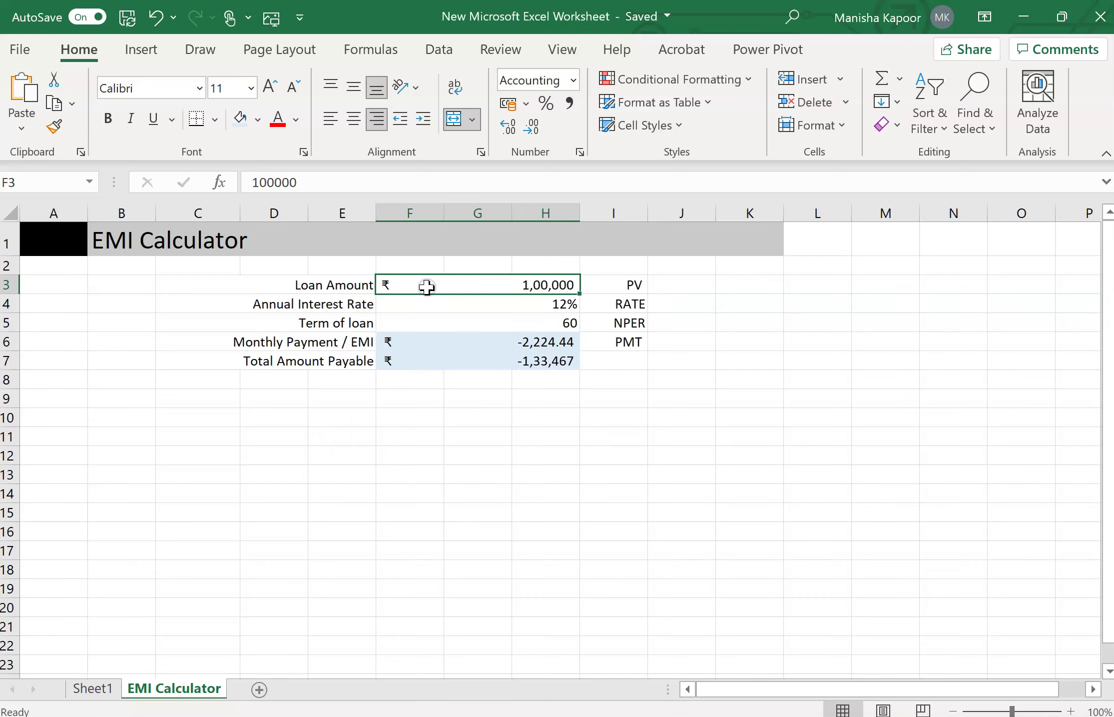
{"action": "left_click_drag", "start_coordinate": [342, 286], "coordinate": [345, 339]}
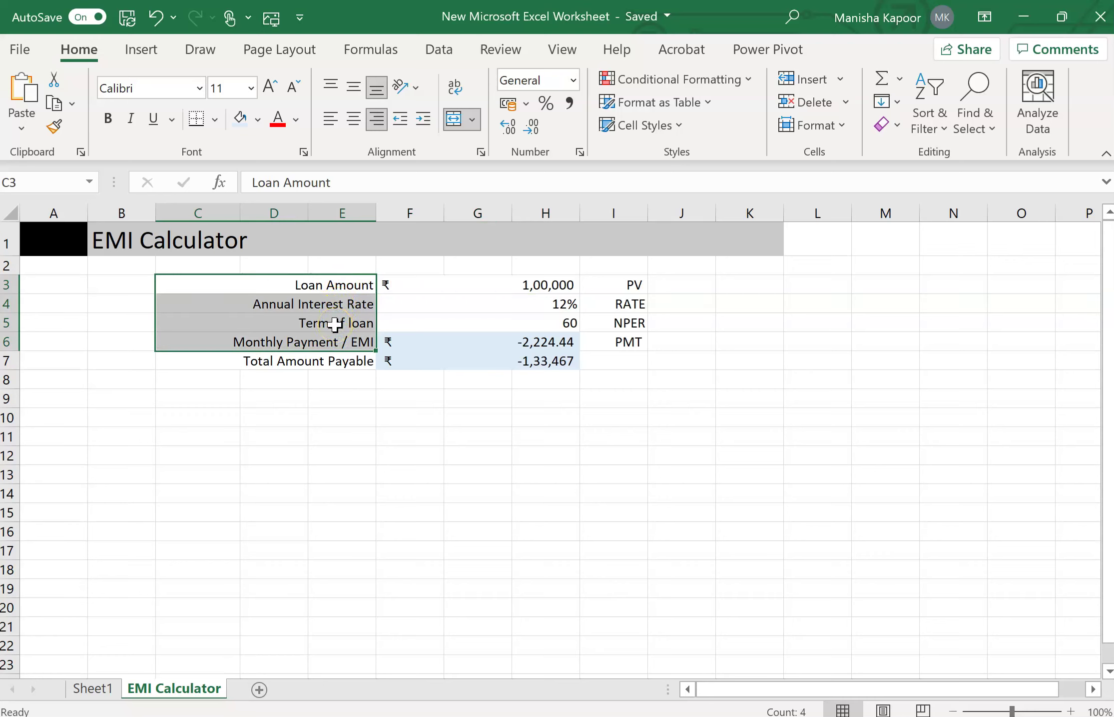
{"action": "left_click", "coordinate": [443, 451]}
{"action": "key", "text": "Up"}
{"action": "key", "text": "Up"}
{"action": "key", "text": "Up"}
{"action": "key", "text": "Up"}
{"action": "key", "text": "Up"}
{"action": "key", "text": "Up"}
{"action": "key", "text": "Up"}
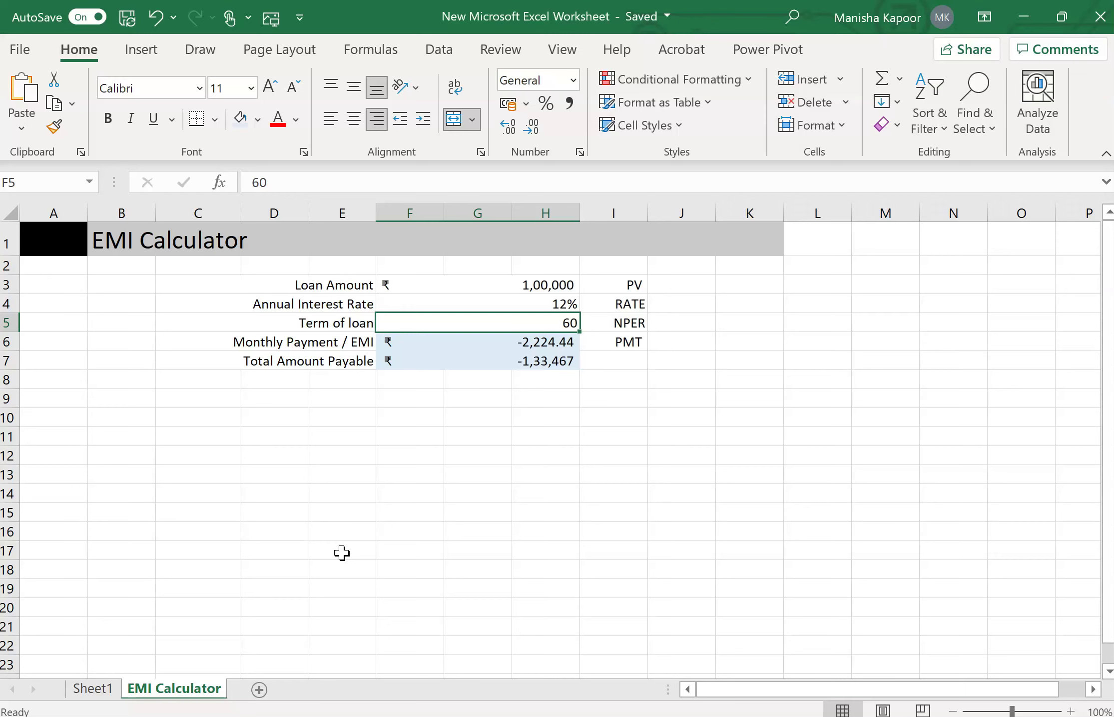
Replace the PMT formula in the Monthly Payment / EMI cell F6 with a fixed amount of 1500.
{"action": "left_click", "coordinate": [487, 341]}
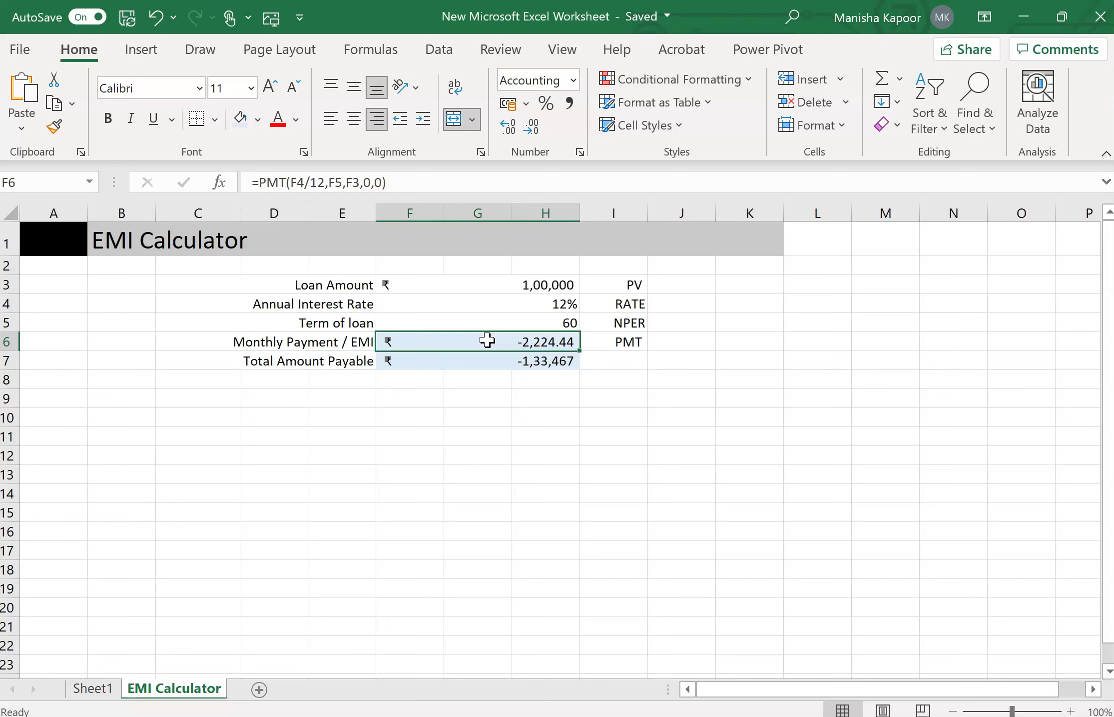
{"action": "left_click", "coordinate": [488, 304]}
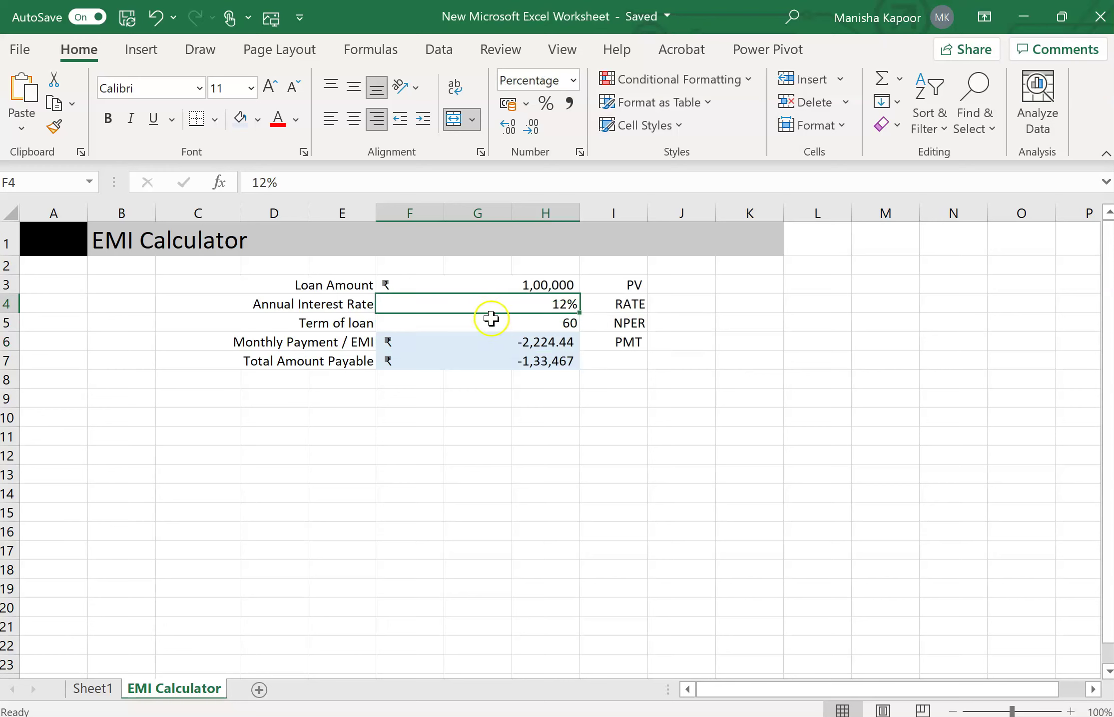
{"action": "left_click", "coordinate": [496, 347]}
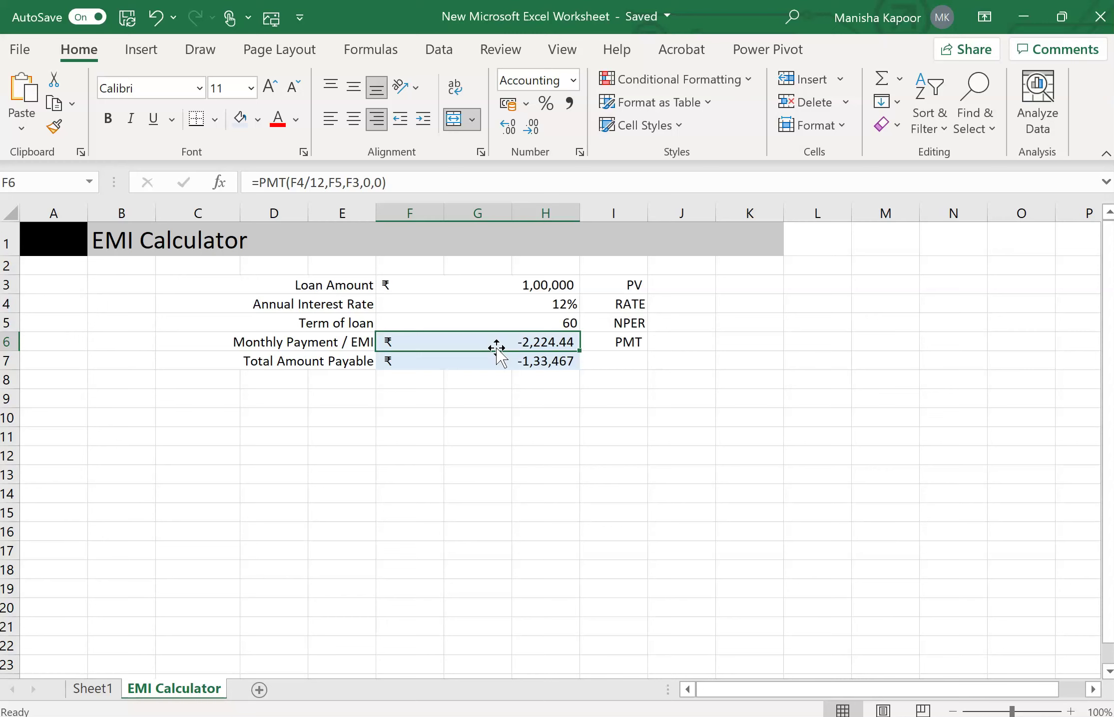
{"action": "double_click", "coordinate": [497, 347]}
{"action": "type", "text": "1,50"}
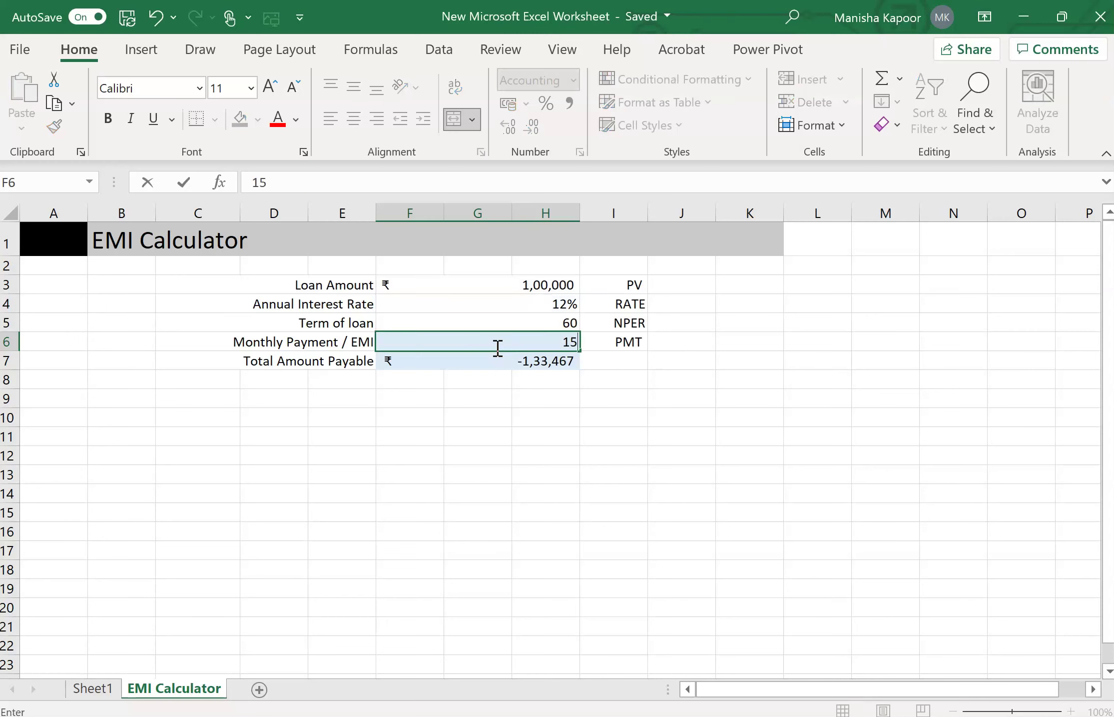
{"action": "type", "text": "00"}
{"action": "key", "text": "Return"}
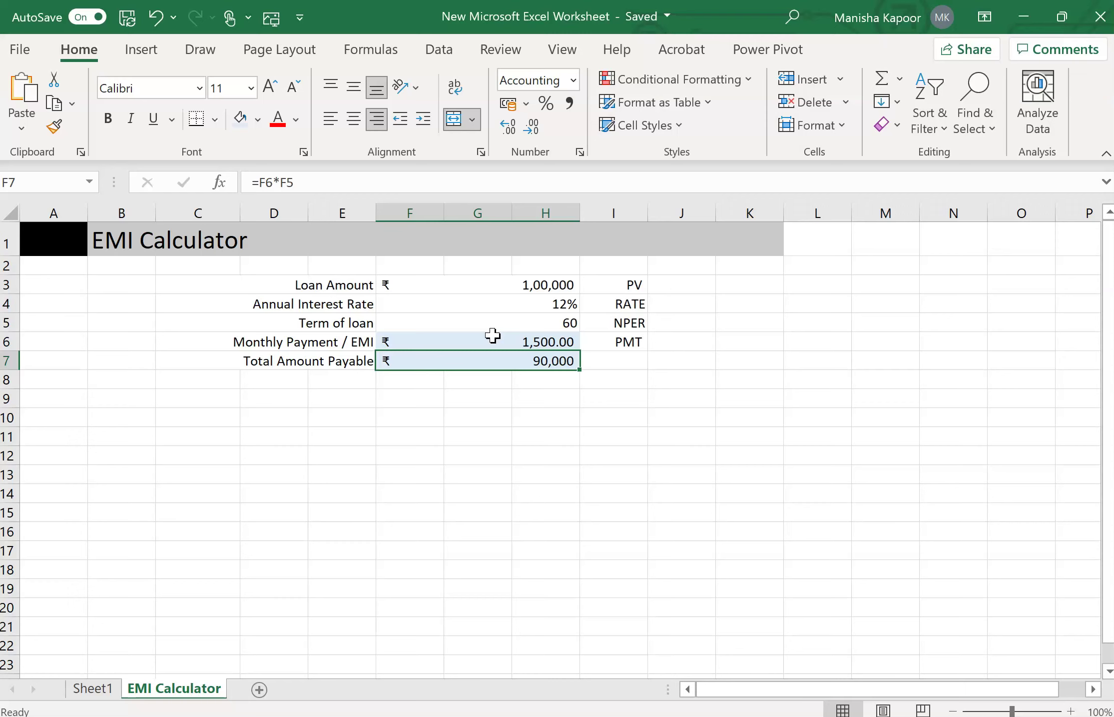
Replace the Term of loan value in F5 with the start of an NPER formula.
{"action": "left_click", "coordinate": [496, 343]}
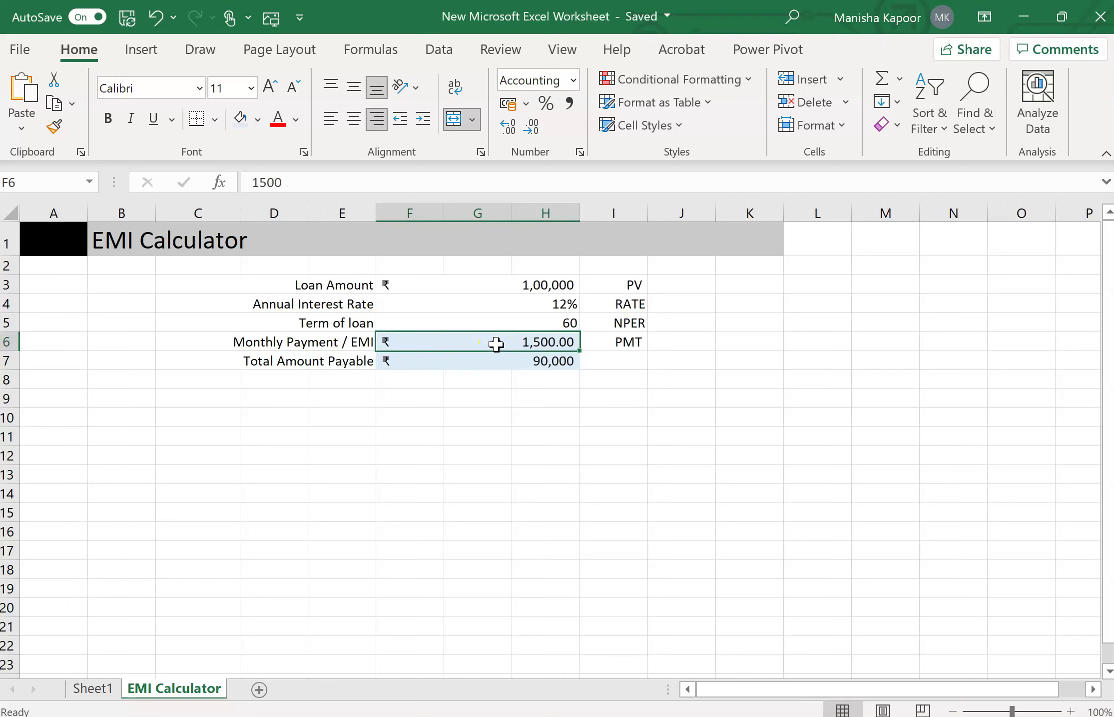
{"action": "left_click", "coordinate": [492, 322]}
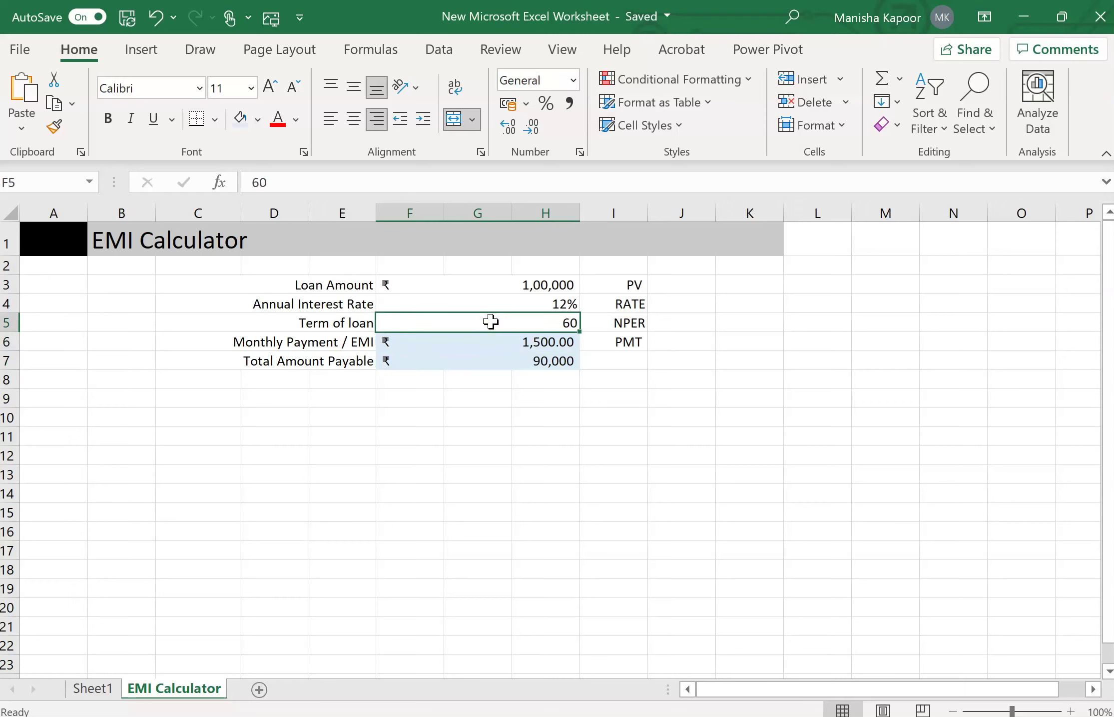
{"action": "key", "text": "BackSpace"}
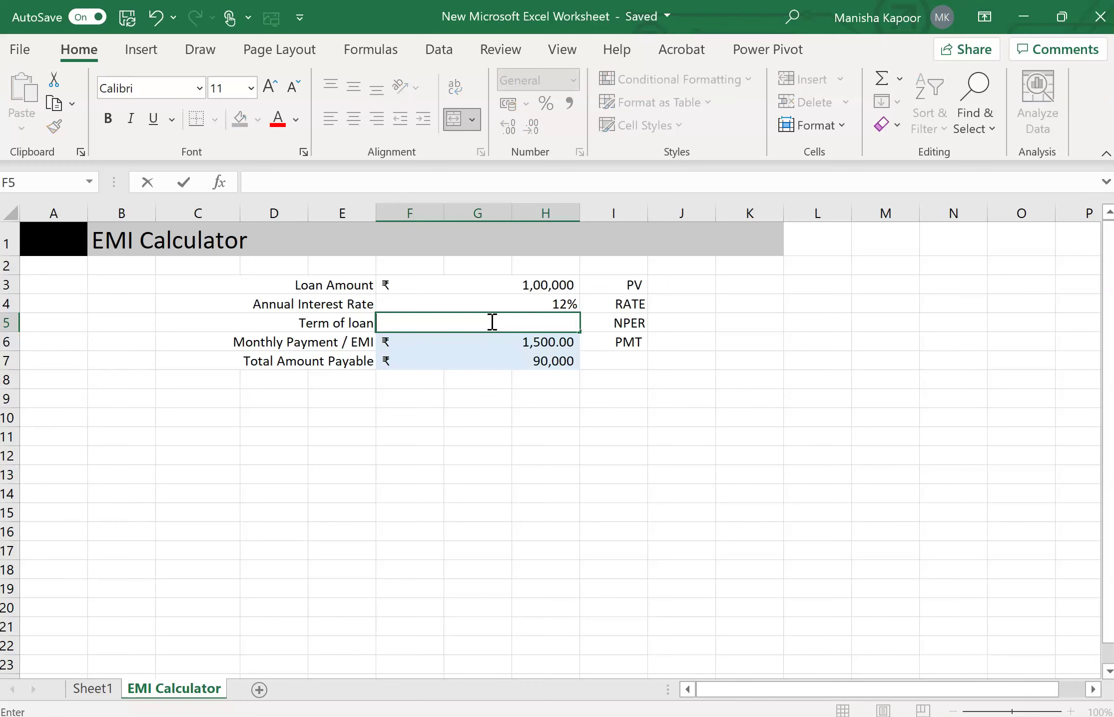
{"action": "type", "text": "="}
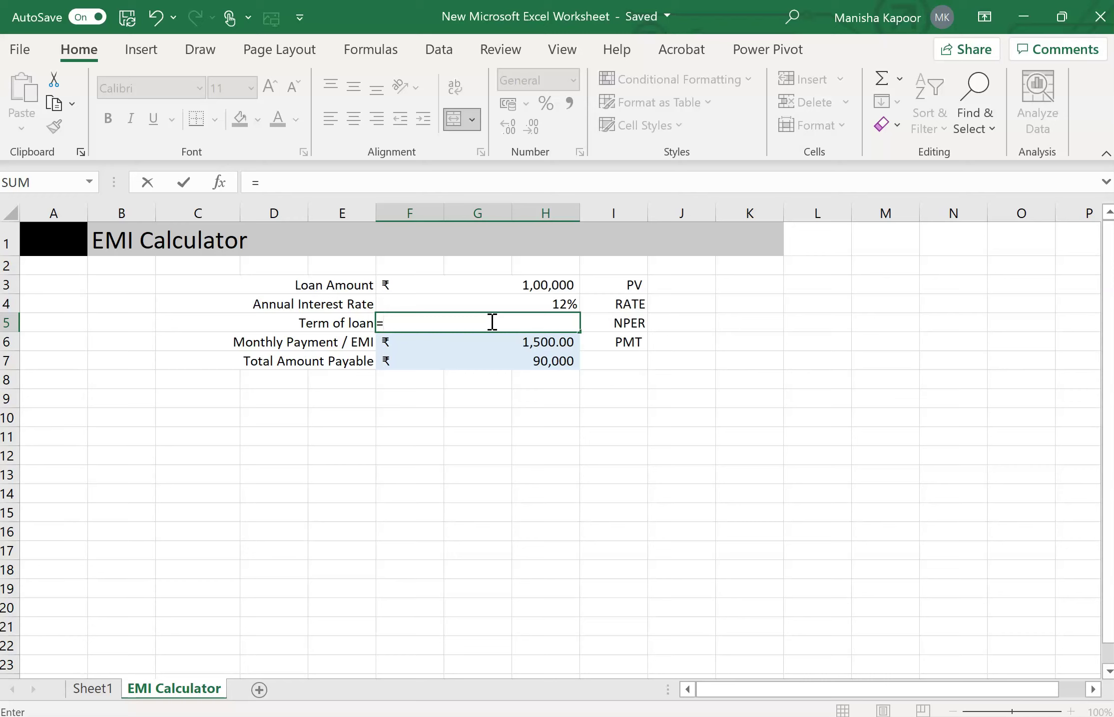
{"action": "type", "text": "NPER"}
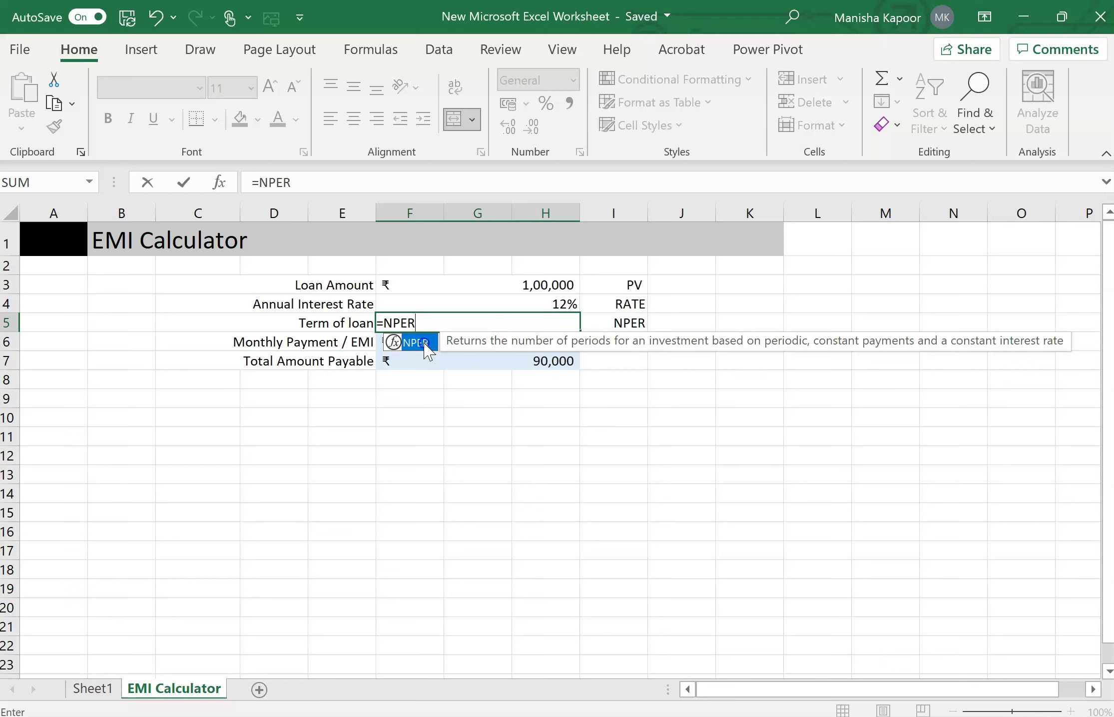
{"action": "double_click", "coordinate": [425, 343]}
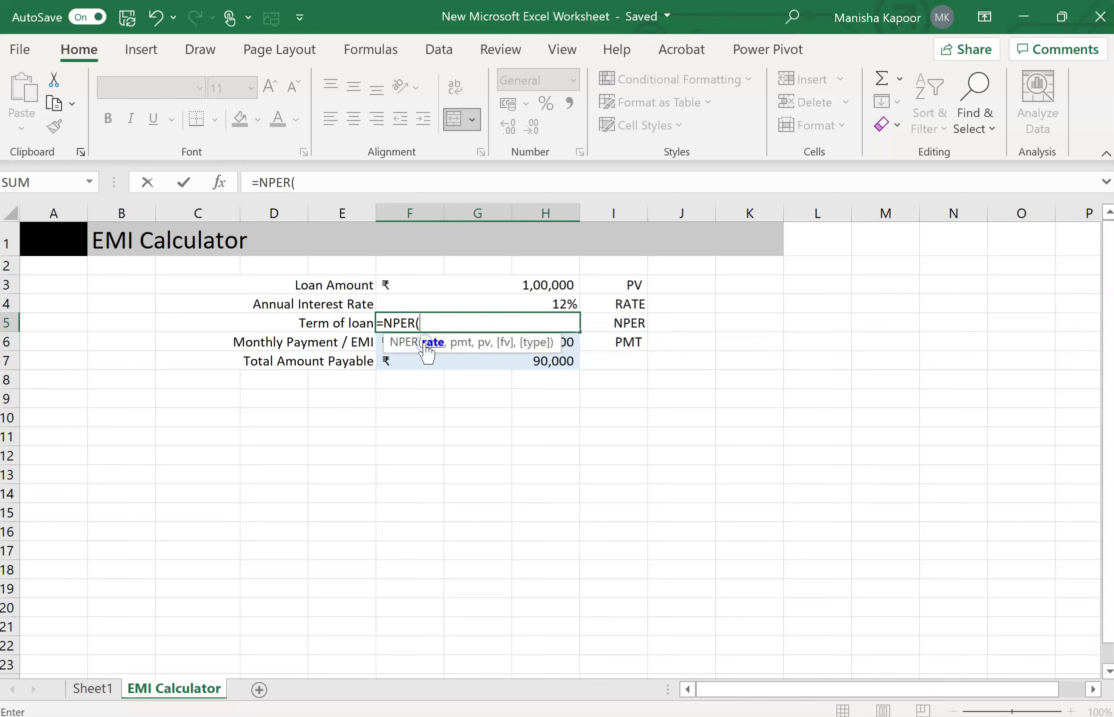
Complete the NPER formula with F4 as the rate, F6 as the payment and F3 as the present value.
{"action": "left_click", "coordinate": [459, 303]}
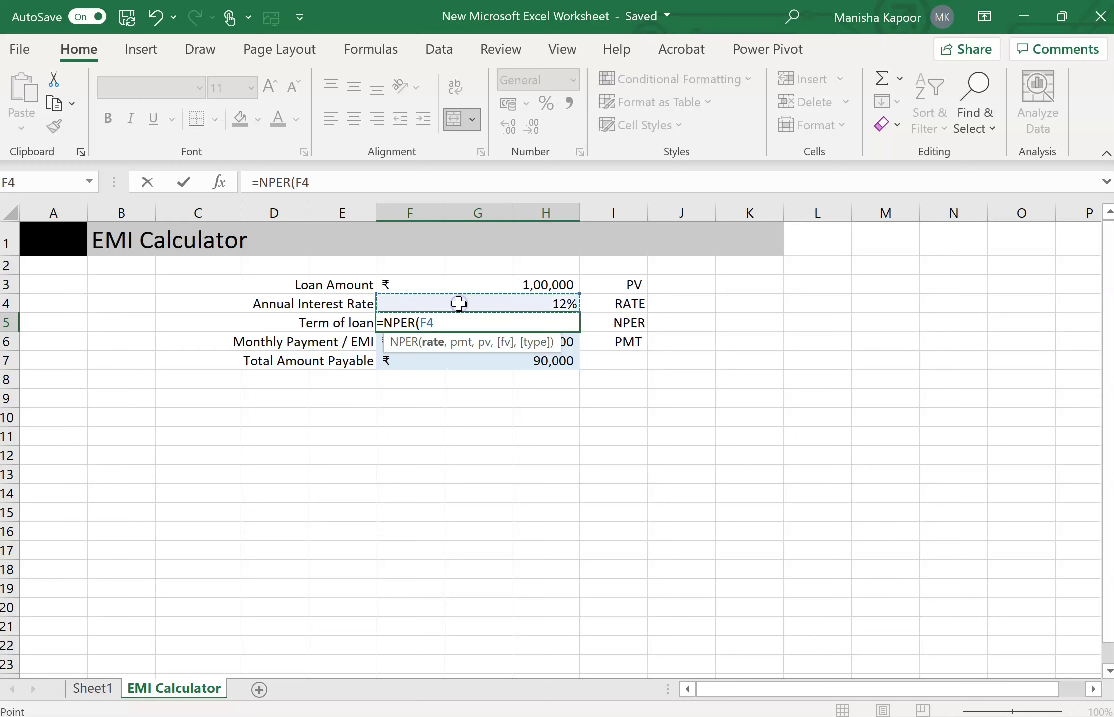
{"action": "type", "text": ","}
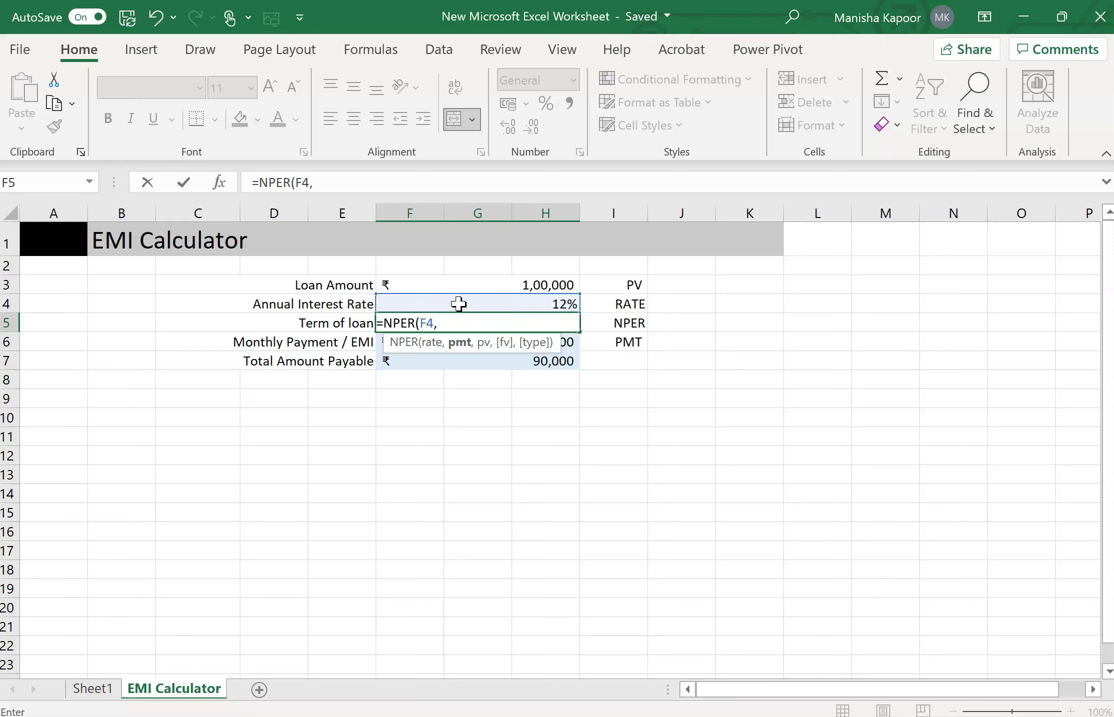
{"action": "left_click", "coordinate": [574, 341]}
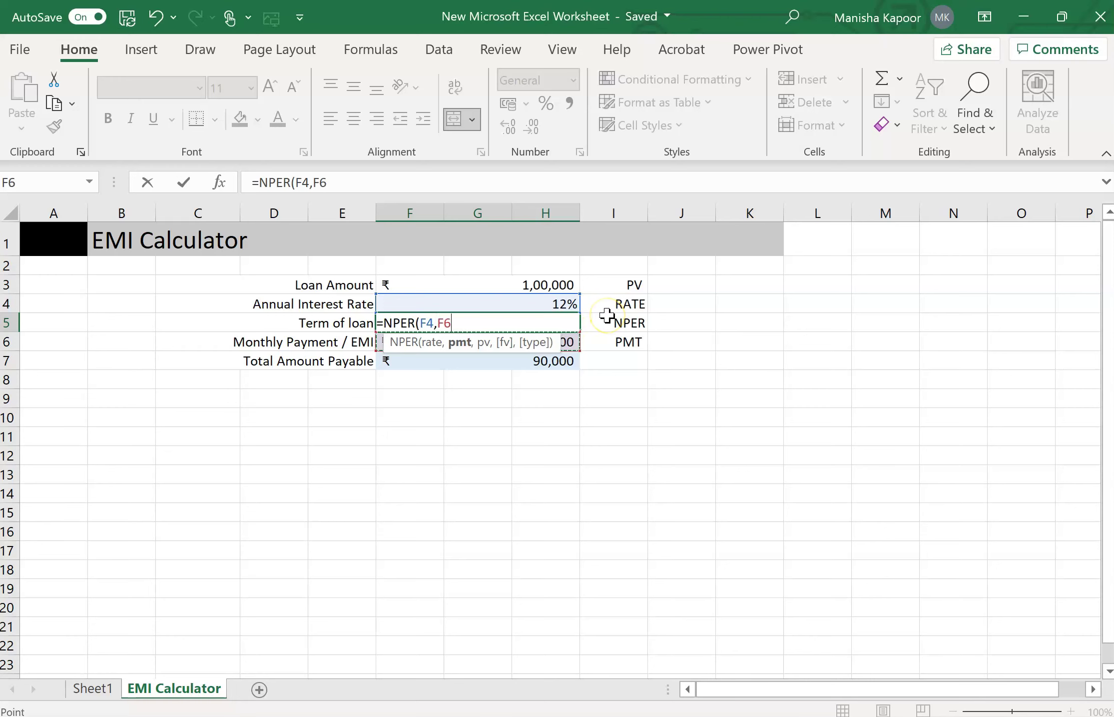
{"action": "type", "text": ","}
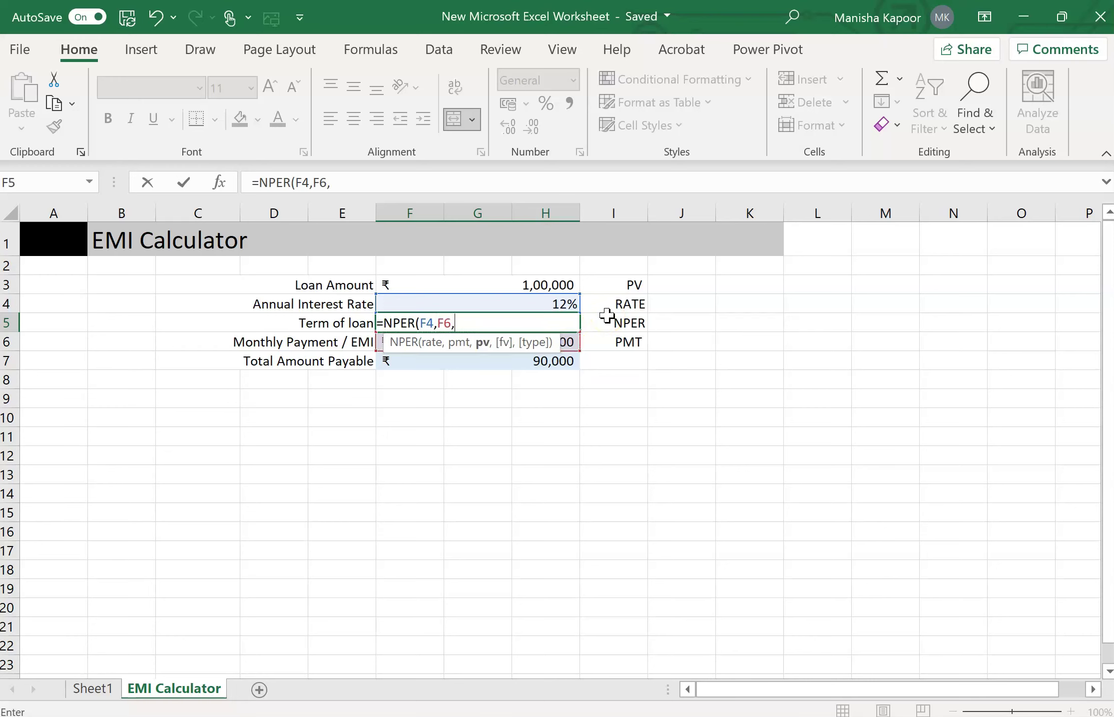
{"action": "left_click", "coordinate": [544, 282]}
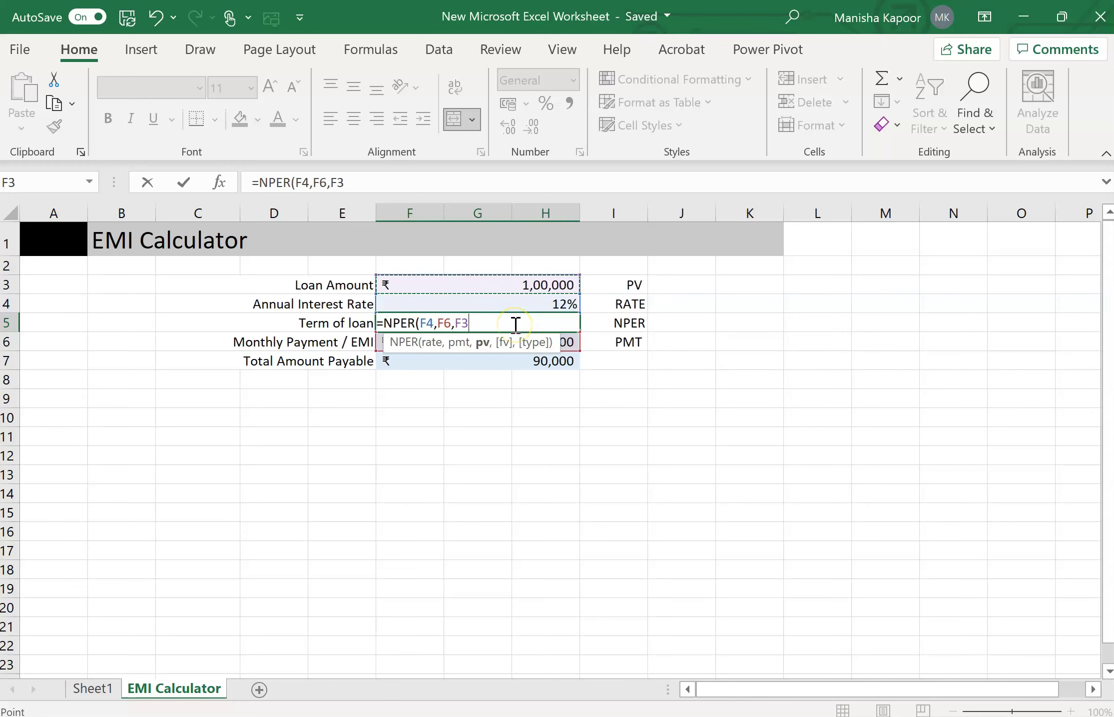
{"action": "type", "text": ")"}
{"action": "key", "text": "Return"}
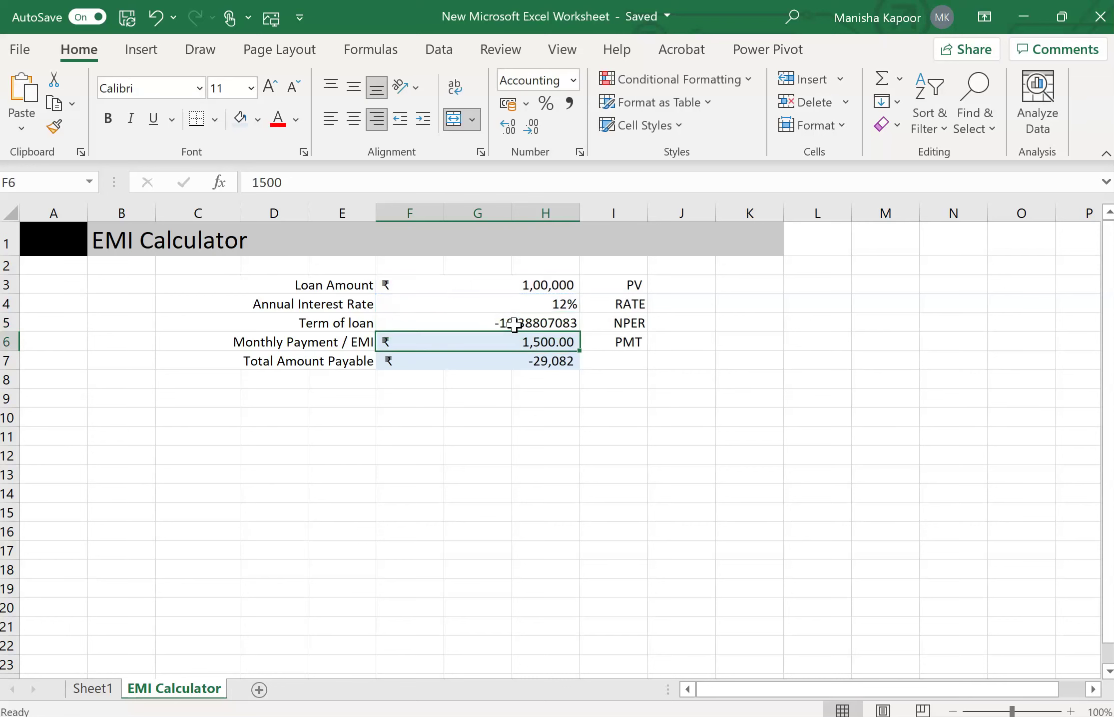
Change the Monthly Payment / EMI in F6 to the negative amount -1500.
{"action": "left_click", "coordinate": [576, 323]}
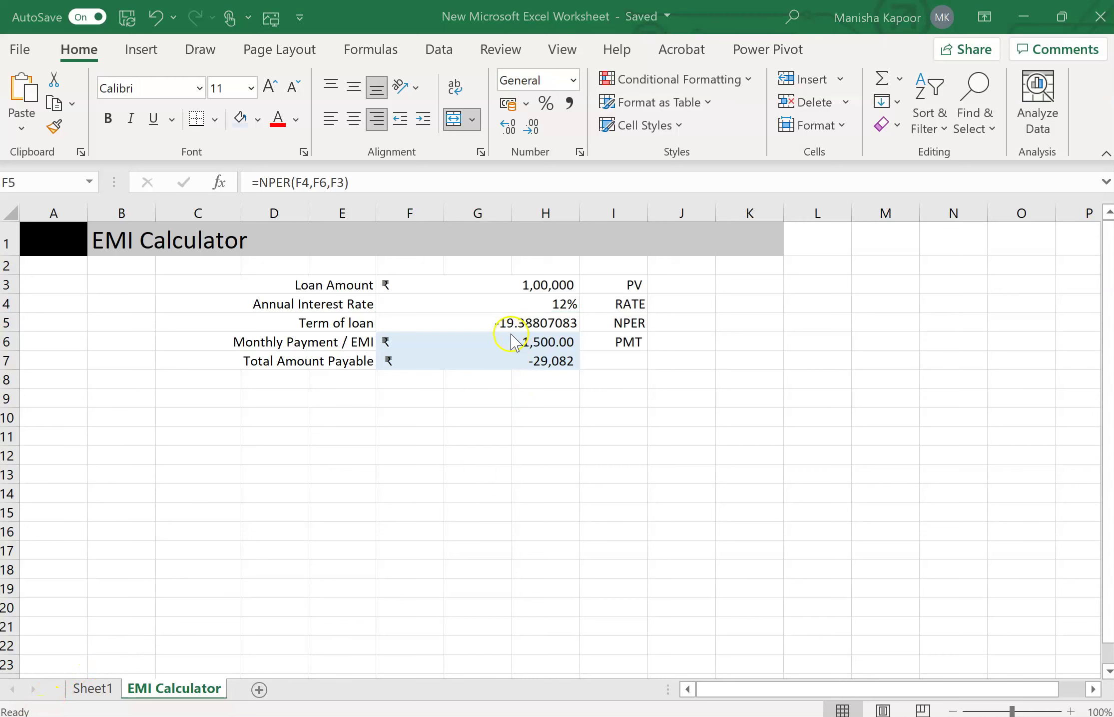
{"action": "left_click", "coordinate": [517, 350]}
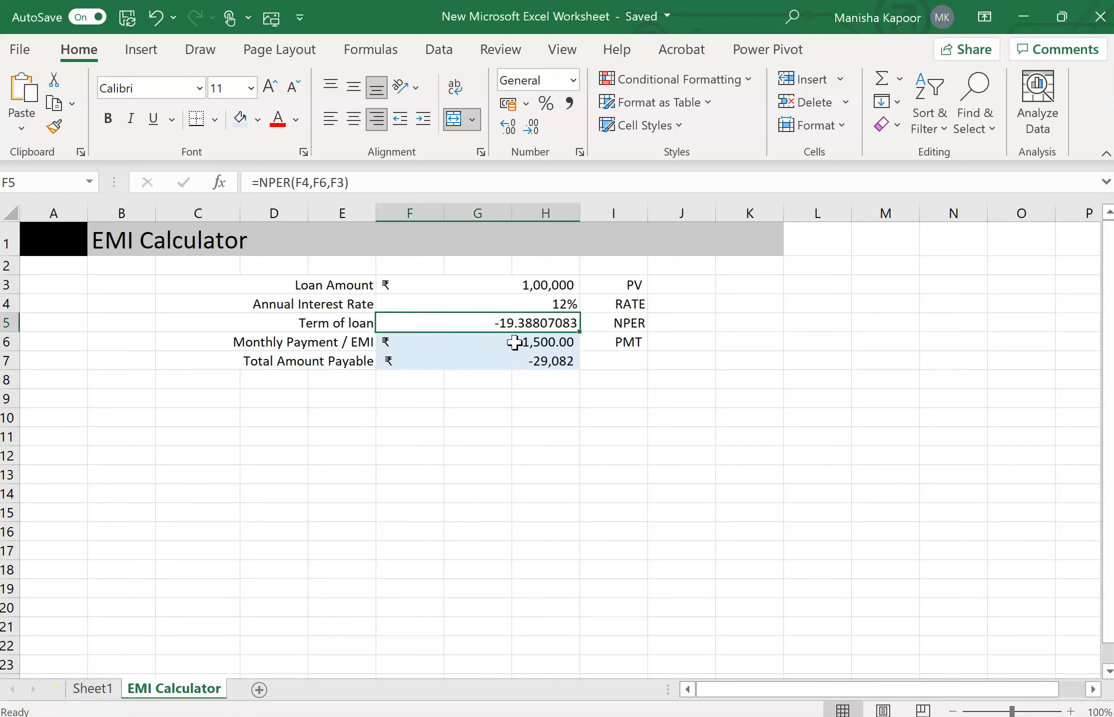
{"action": "left_click", "coordinate": [514, 342]}
{"action": "double_click", "coordinate": [514, 342]}
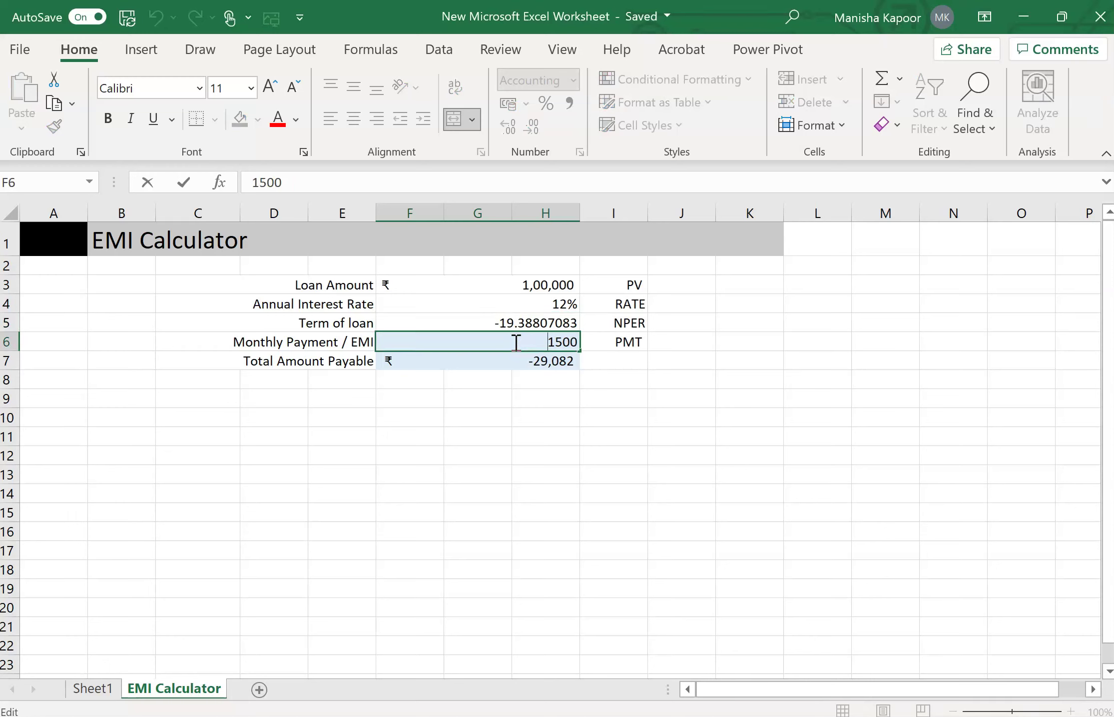
{"action": "type", "text": "-"}
{"action": "key", "text": "Return"}
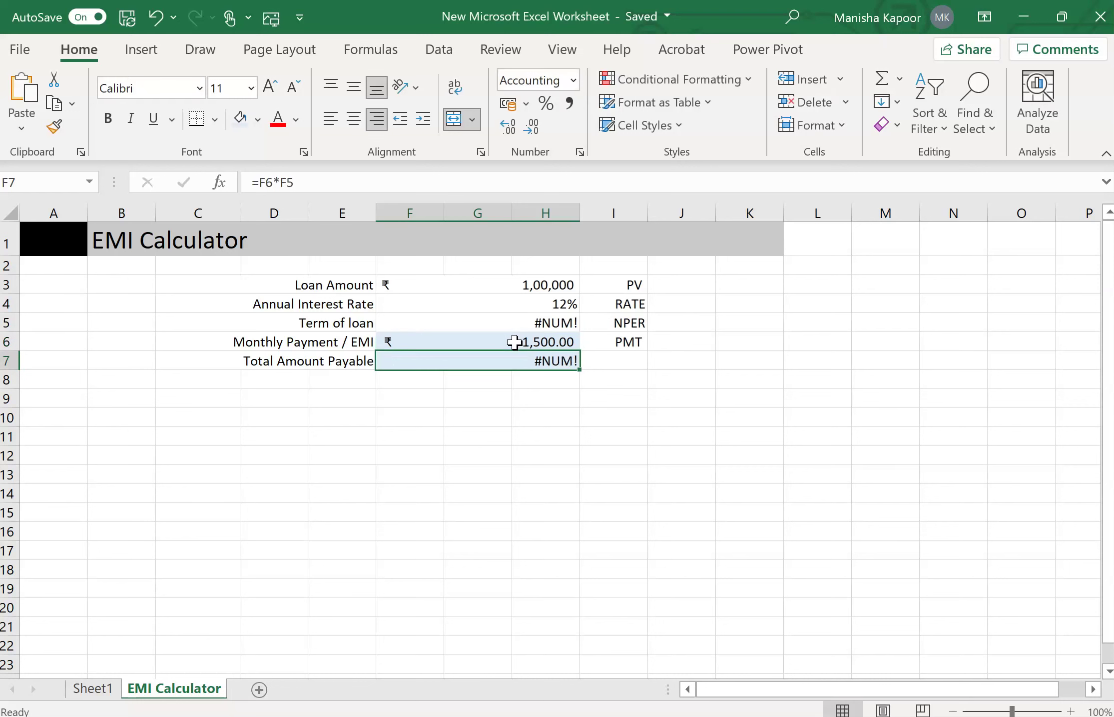
{"action": "left_click", "coordinate": [515, 342]}
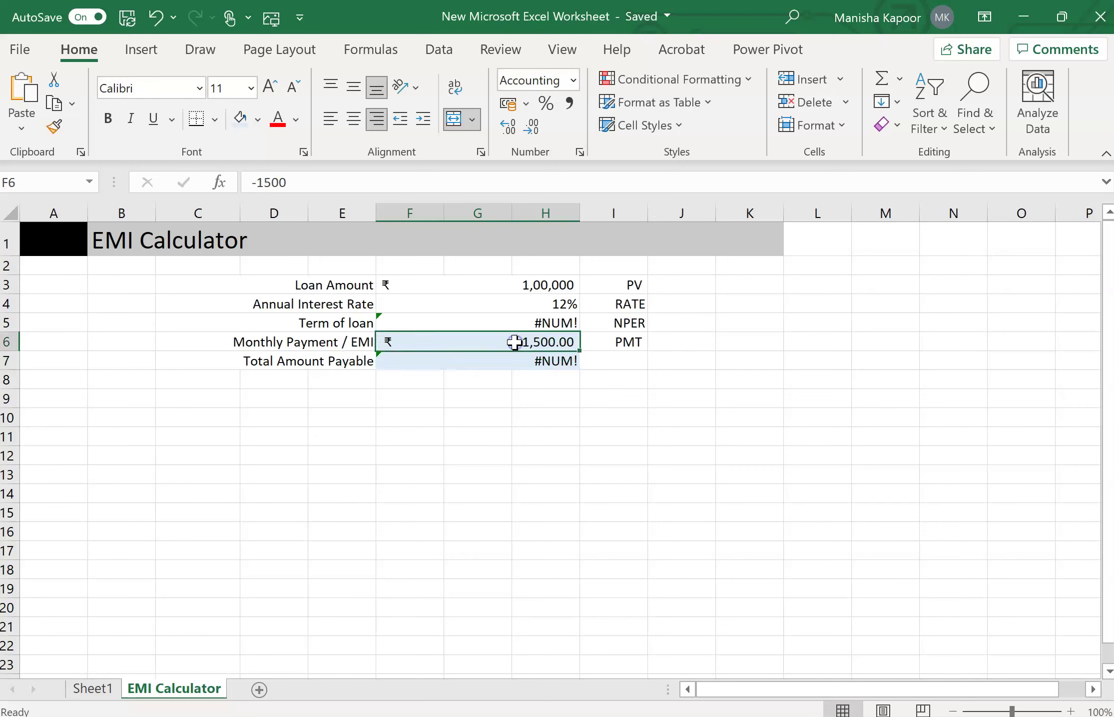
Convert the rate in the Term of loan formula to monthly by dividing F4 by 12, giving =NPER(F4/12,F6,F3).
{"action": "left_click", "coordinate": [504, 323]}
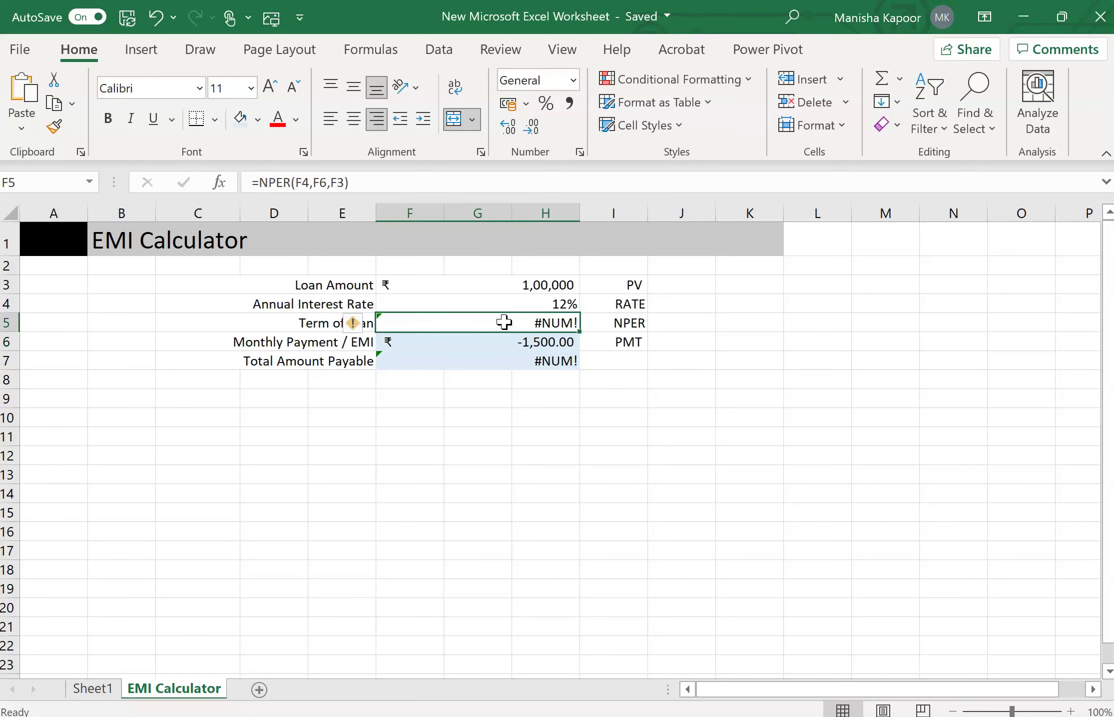
{"action": "double_click", "coordinate": [504, 322]}
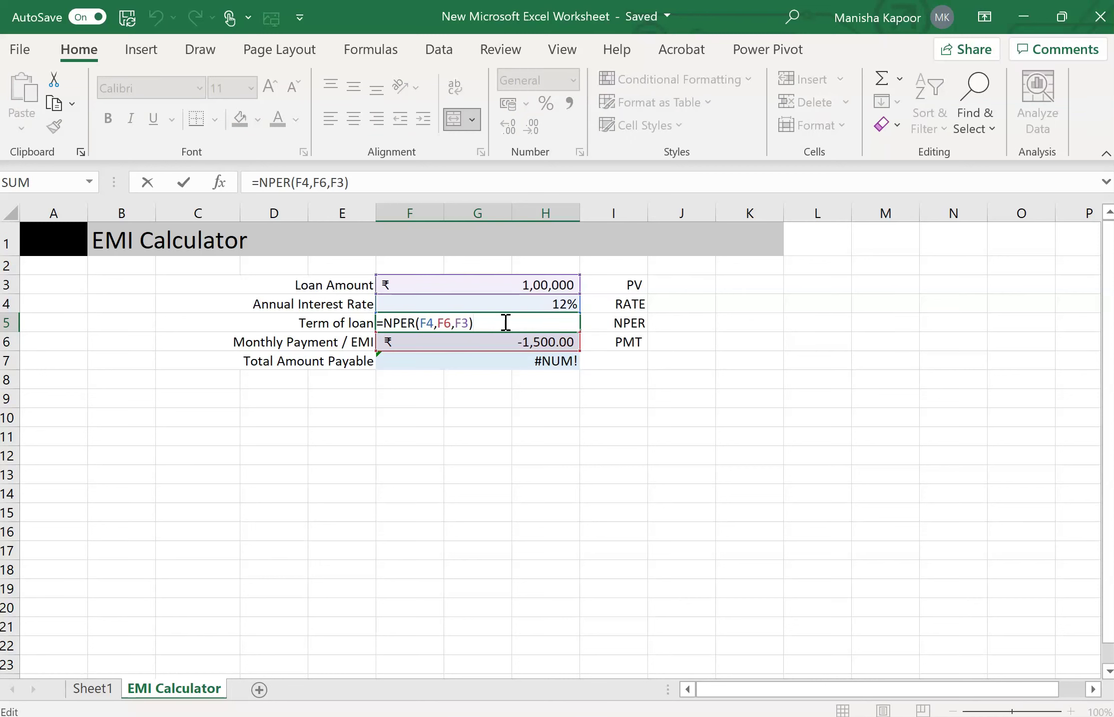
{"action": "key", "text": "Return"}
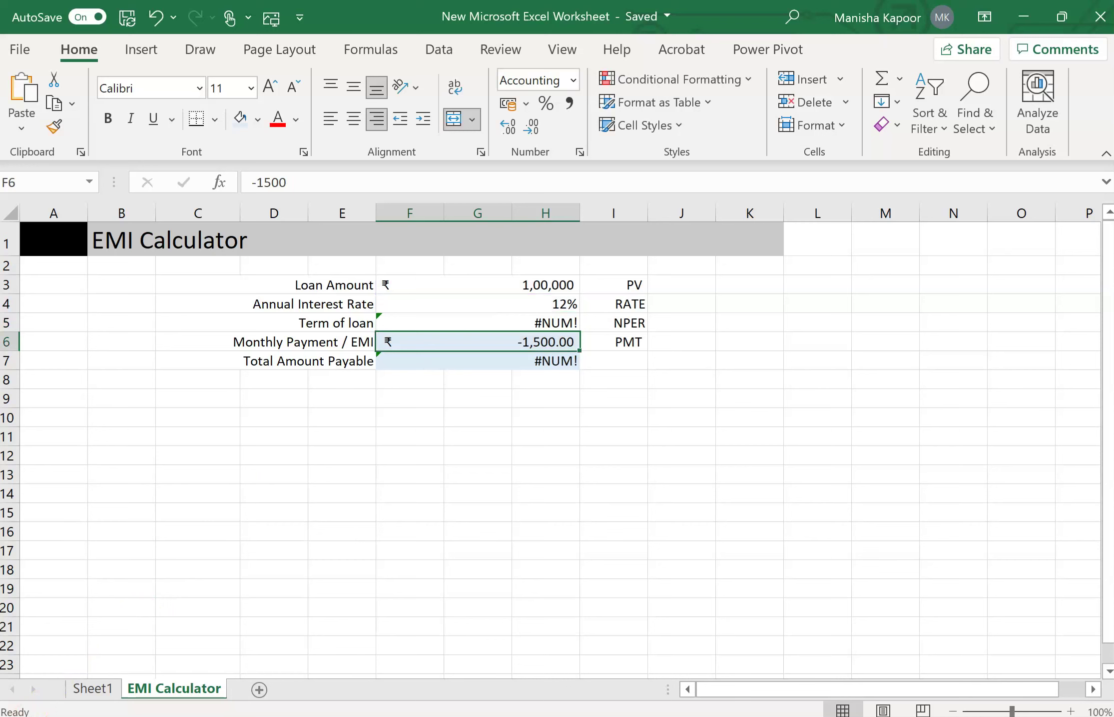
{"action": "left_click", "coordinate": [35, 715]}
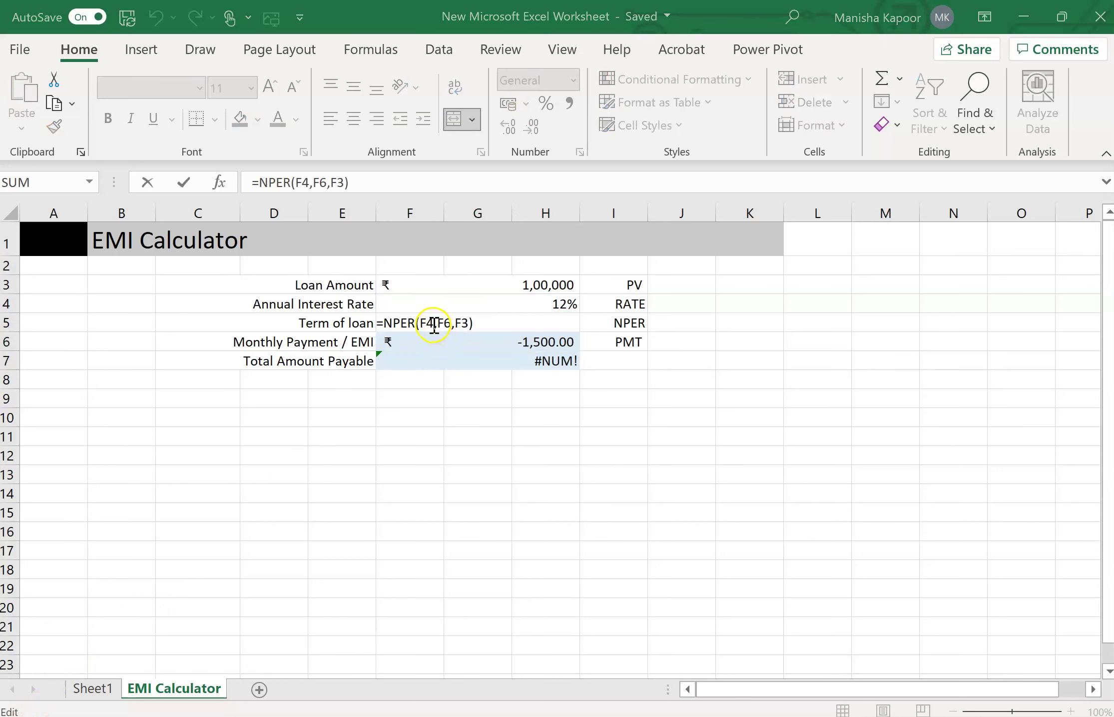
{"action": "left_click", "coordinate": [433, 323]}
{"action": "left_click", "coordinate": [432, 324]}
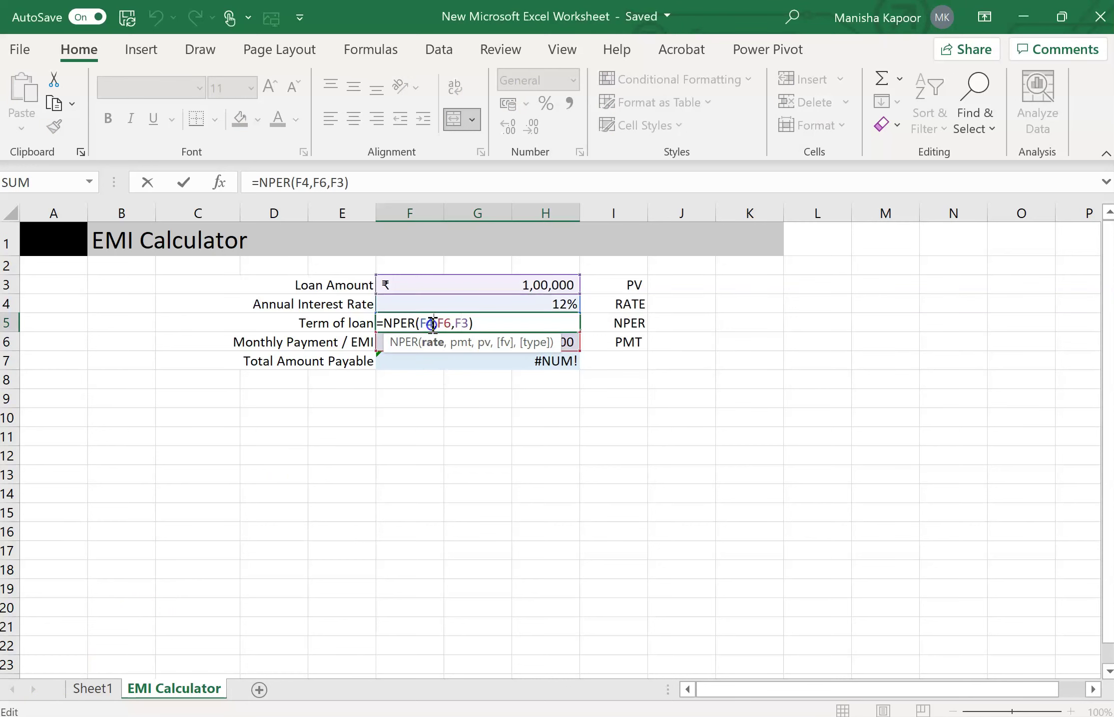
{"action": "type", "text": "/12"}
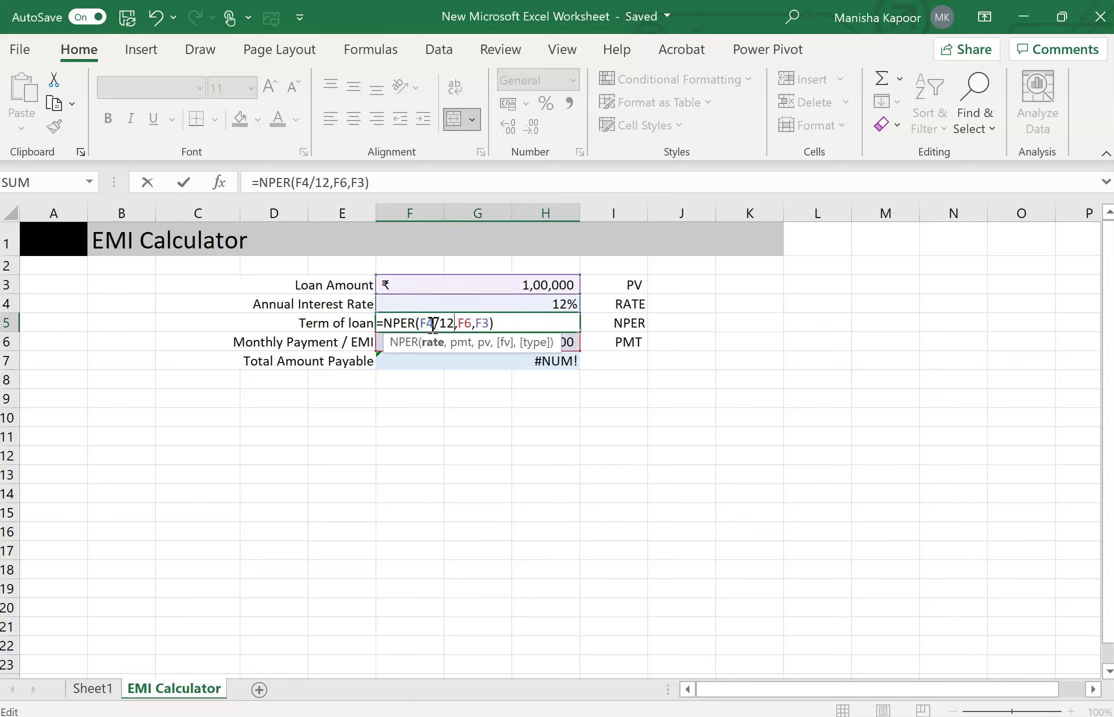
{"action": "key", "text": "Return"}
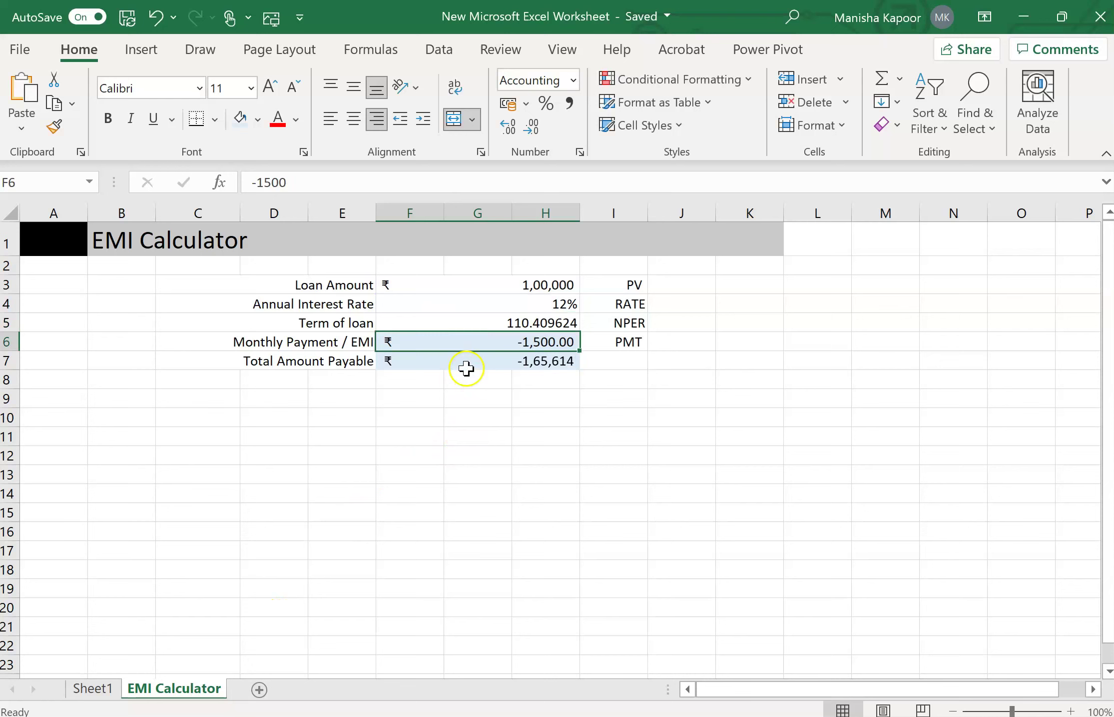
{"action": "left_click", "coordinate": [452, 321]}
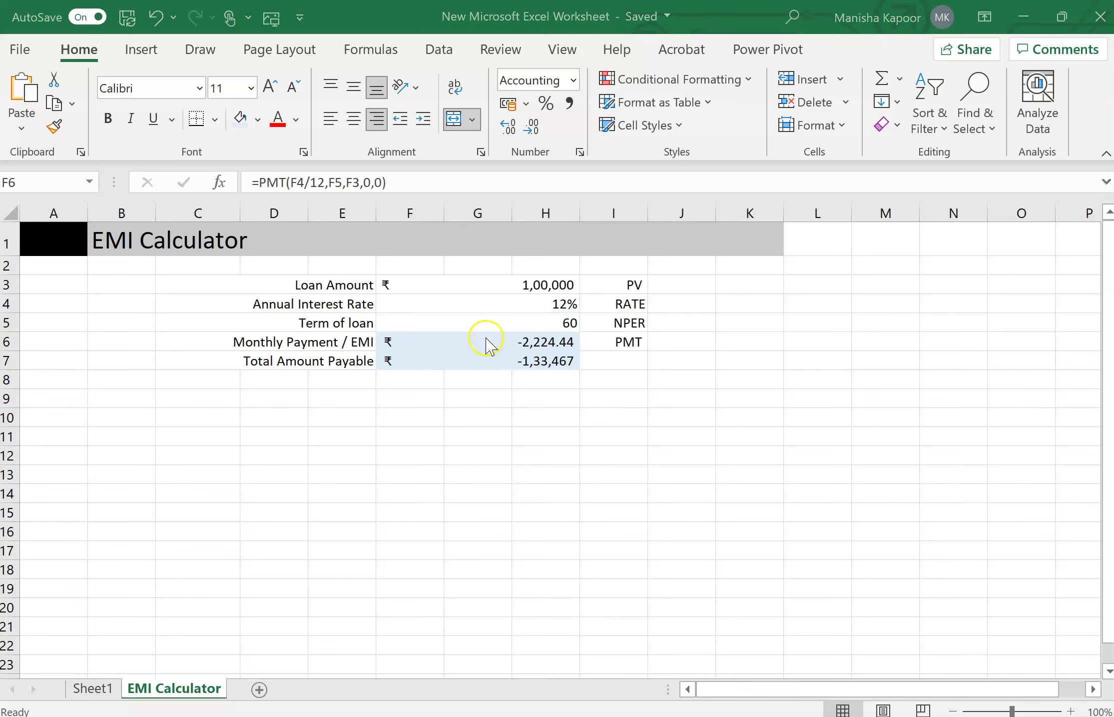
Convert the PMT formula in the Monthly Payment / EMI cell F6 to a static value by pasting it over itself as values.
{"action": "left_click", "coordinate": [486, 341]}
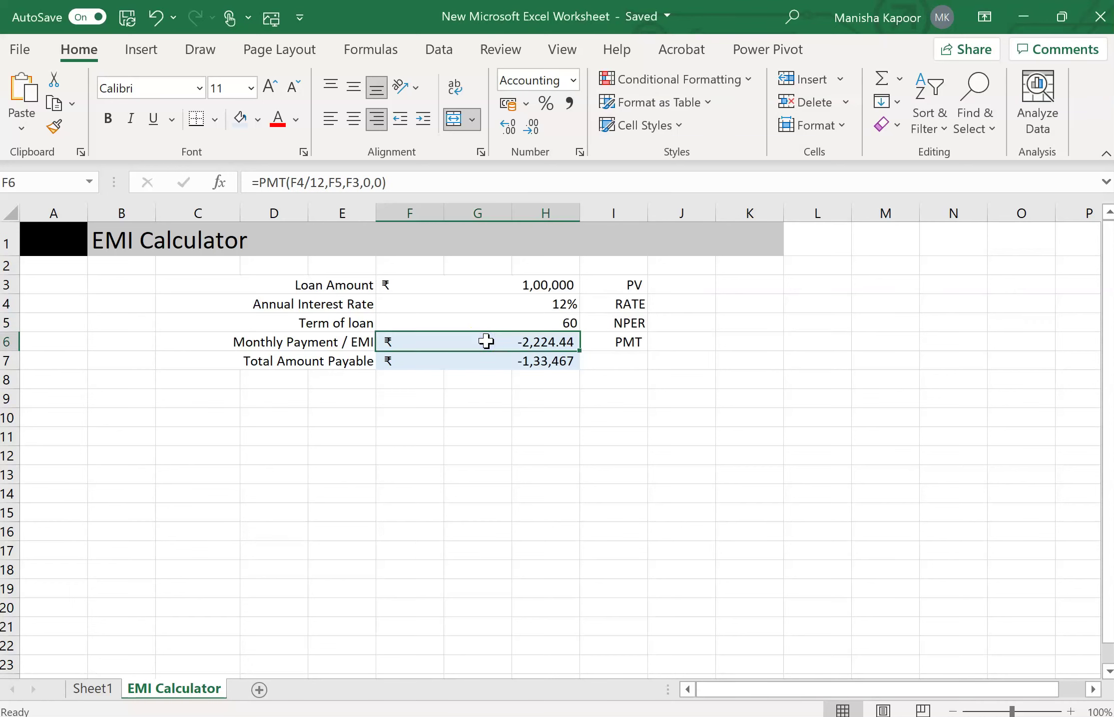
{"action": "key", "text": "ctrl+c"}
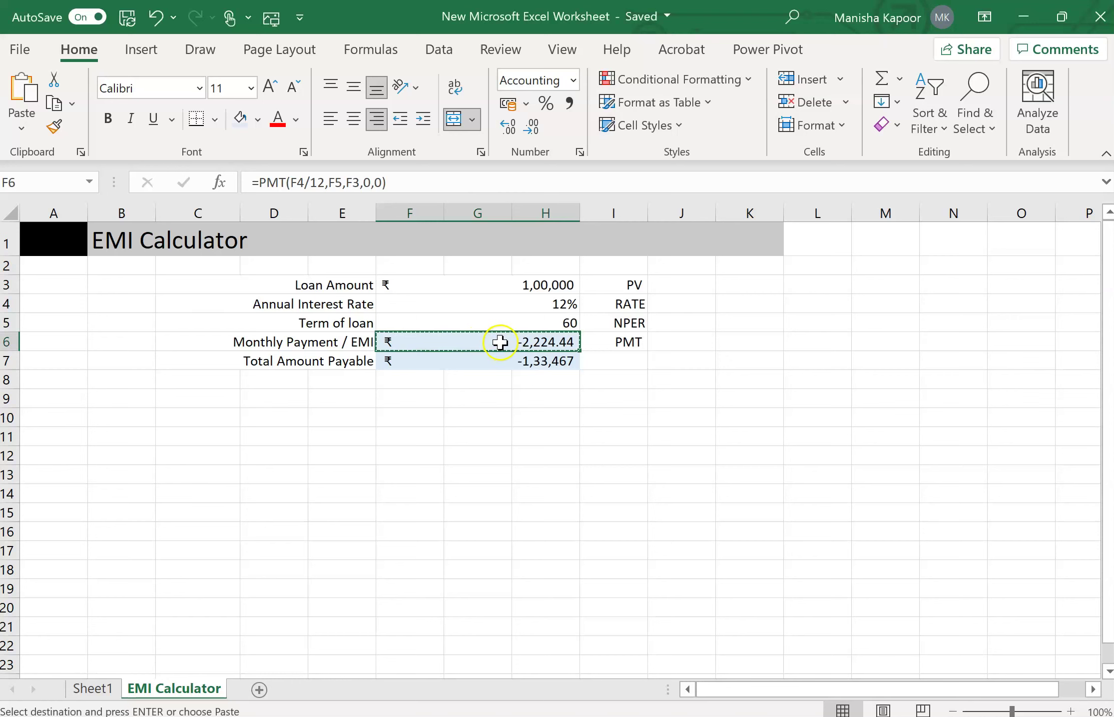
{"action": "right_click", "coordinate": [500, 343]}
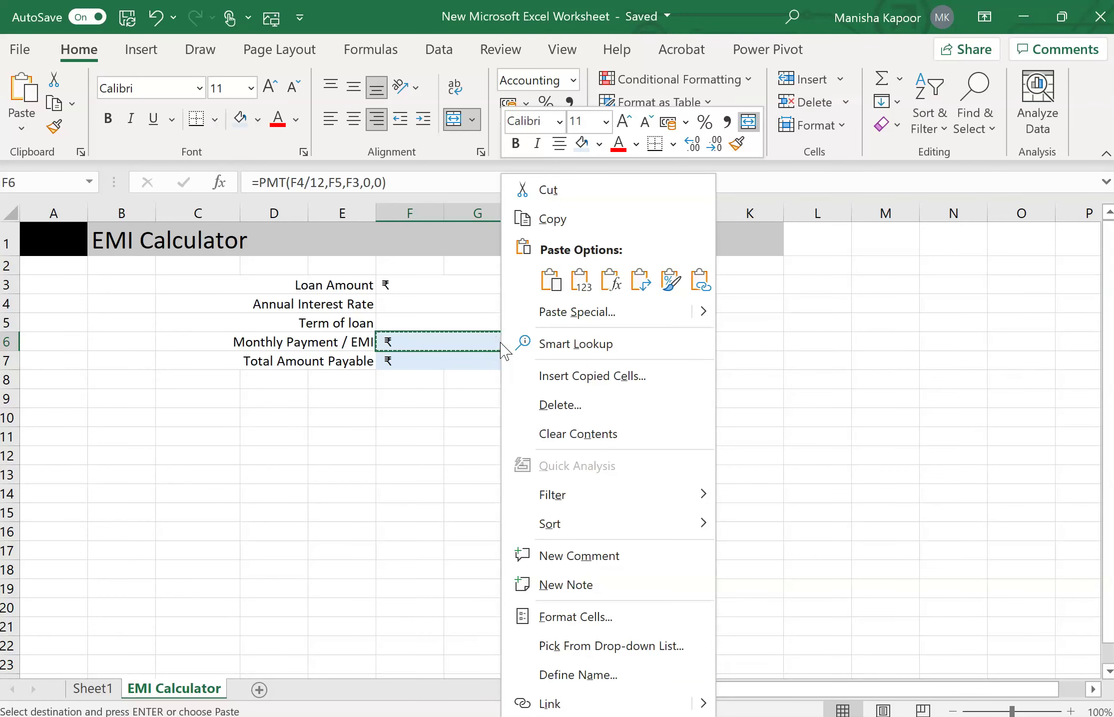
{"action": "left_click", "coordinate": [587, 284]}
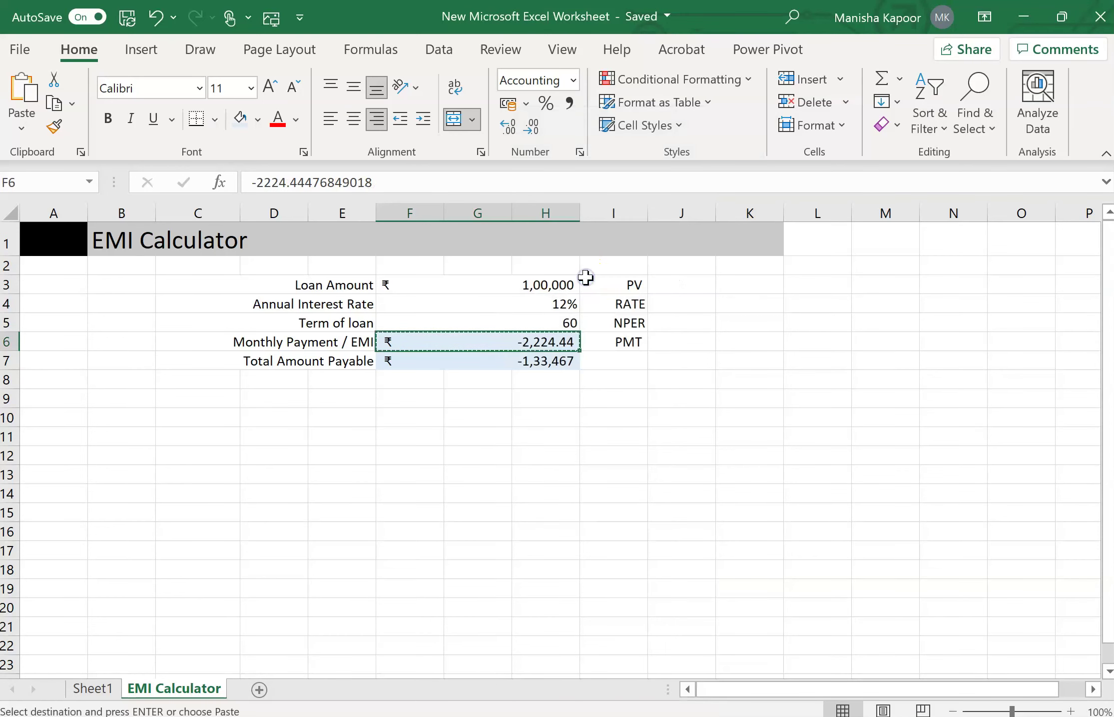
{"action": "left_click", "coordinate": [605, 412]}
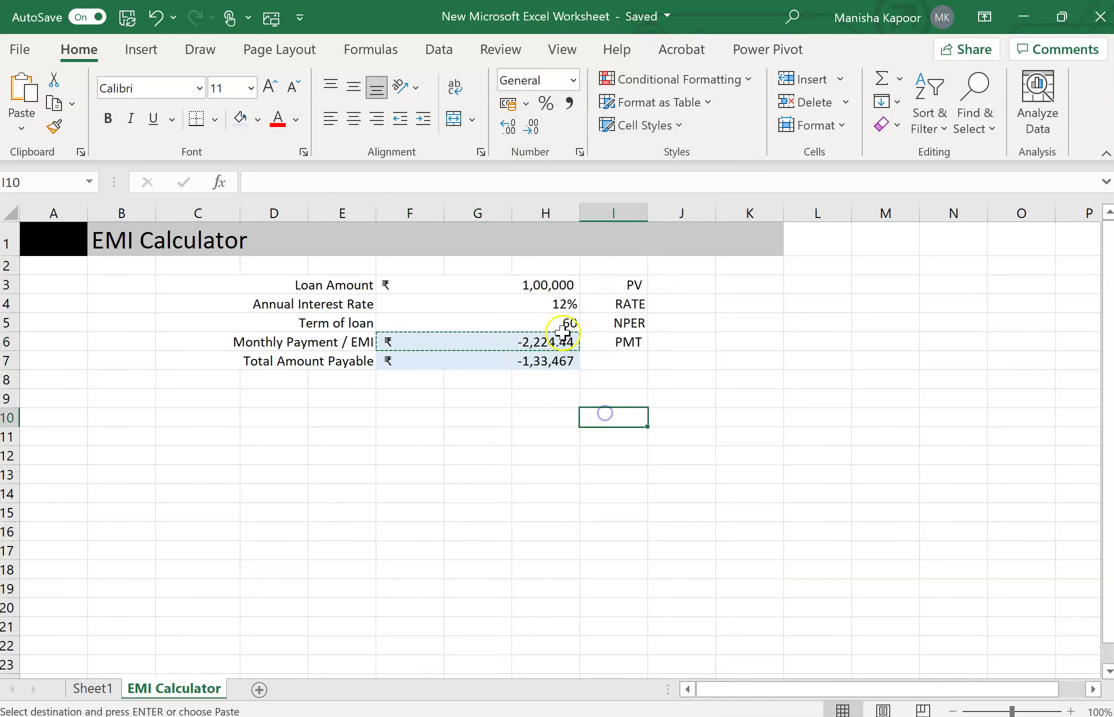
Clear the Term of loan value in F5 and undo the deletion.
{"action": "left_click", "coordinate": [544, 321]}
{"action": "double_click", "coordinate": [543, 320]}
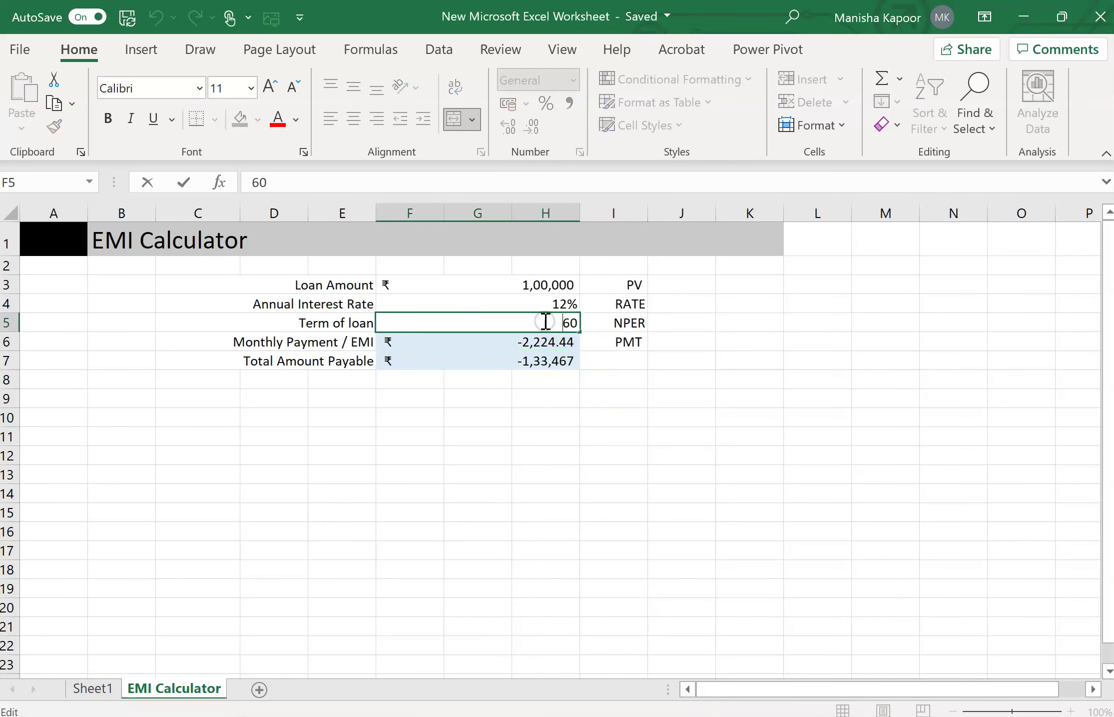
{"action": "left_click", "coordinate": [579, 322]}
{"action": "key", "text": "BackSpace"}
{"action": "key", "text": "BackSpace"}
{"action": "key", "text": "Return"}
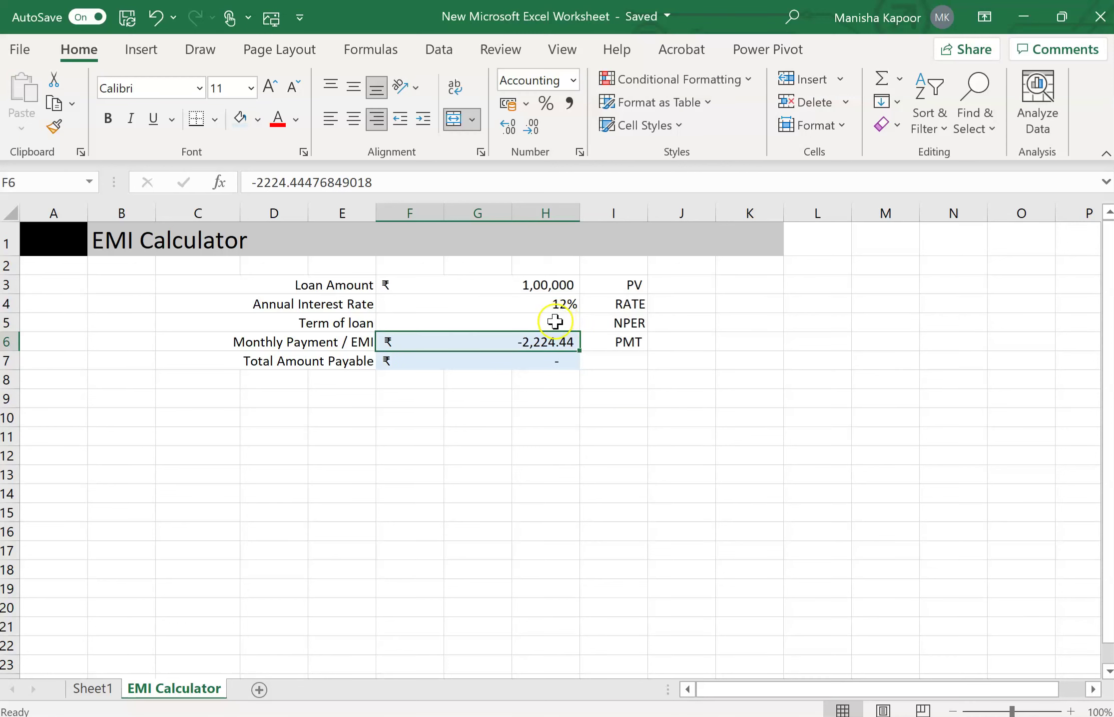
{"action": "left_click", "coordinate": [555, 323]}
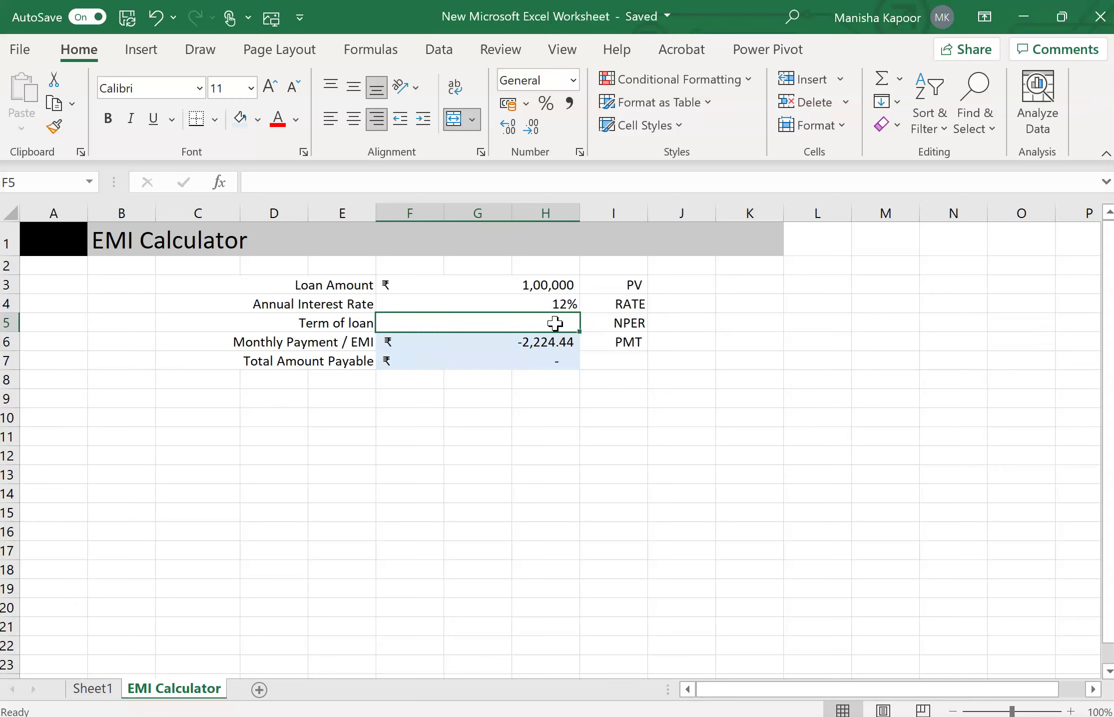
{"action": "left_click", "coordinate": [156, 18]}
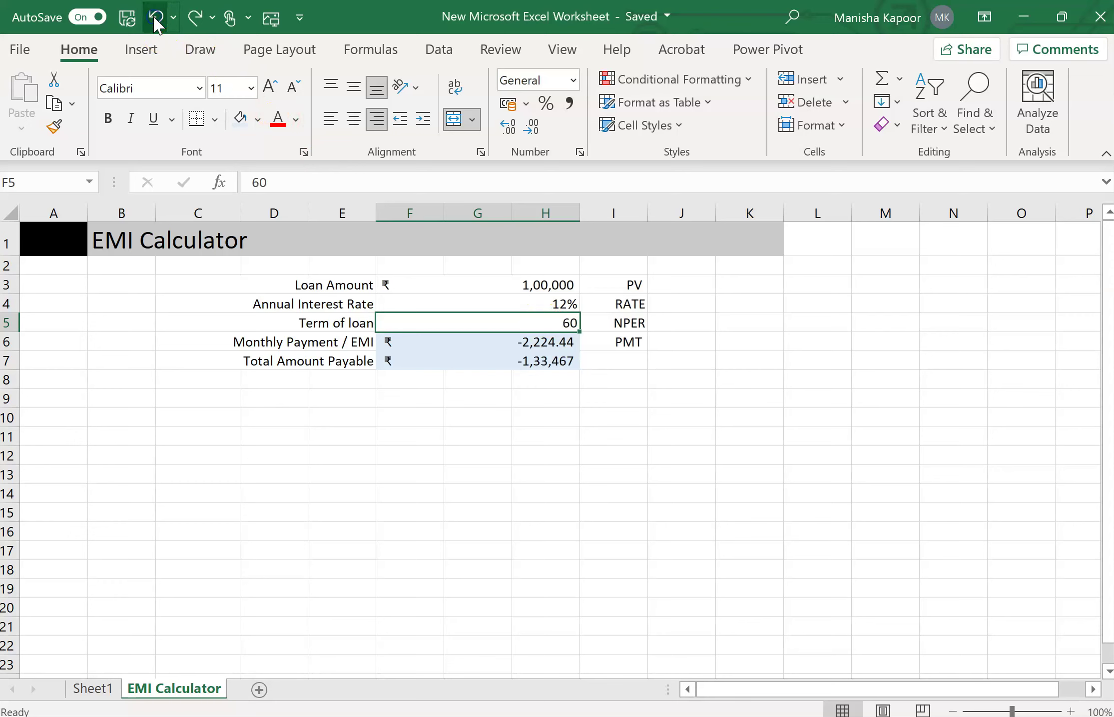
Clear the Annual Interest Rate value in F4.
{"action": "left_click", "coordinate": [482, 304]}
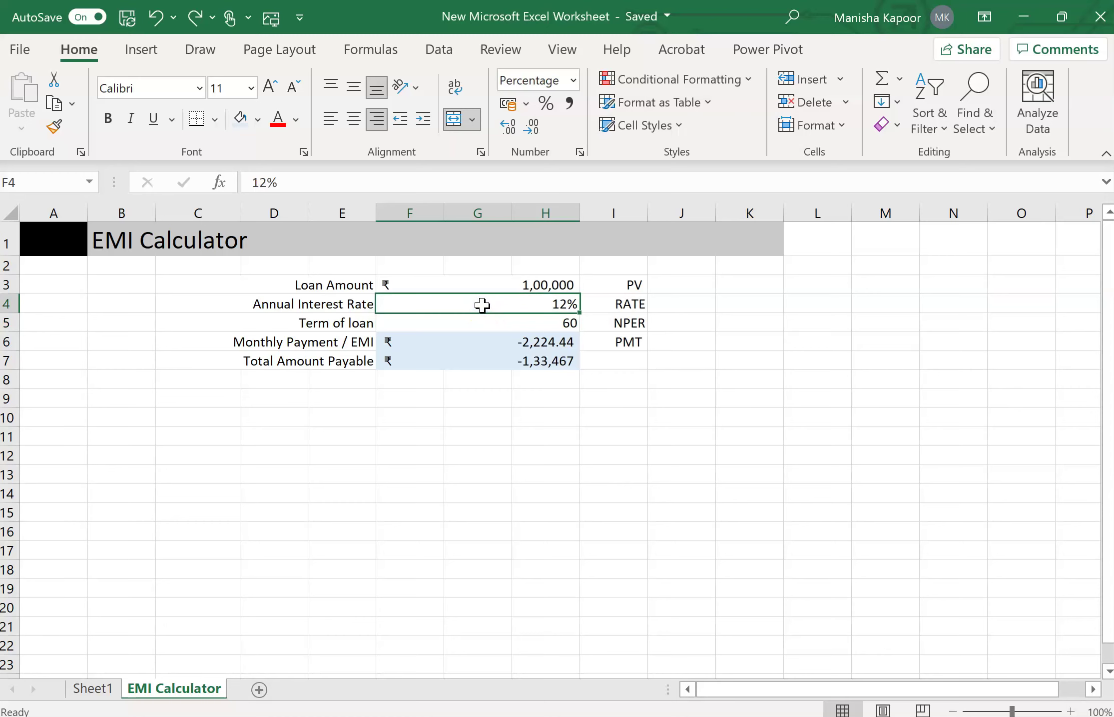
{"action": "key", "text": "Delete"}
{"action": "left_click", "coordinate": [487, 323]}
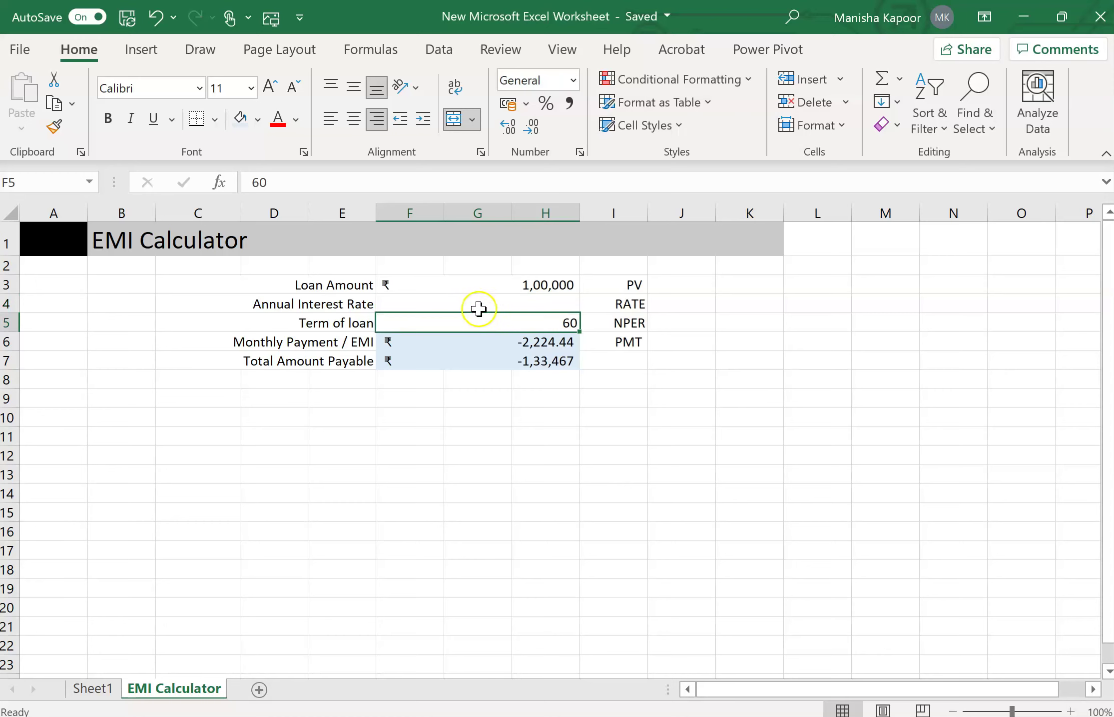
{"action": "left_click", "coordinate": [477, 307]}
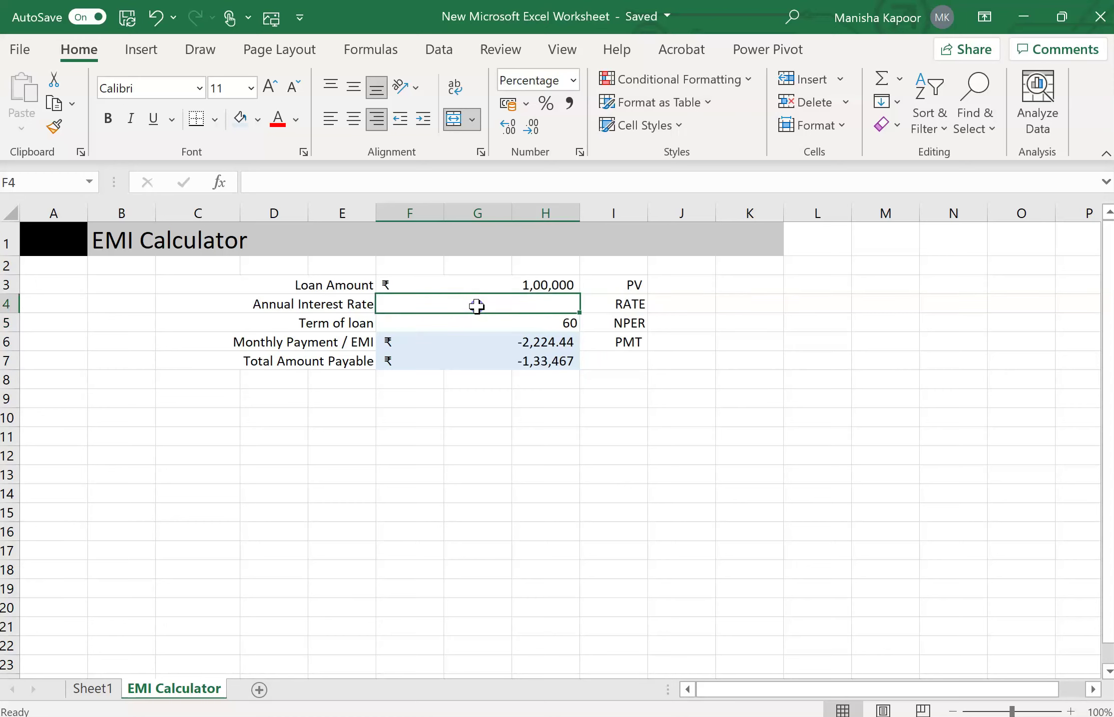
{"action": "left_click", "coordinate": [470, 342]}
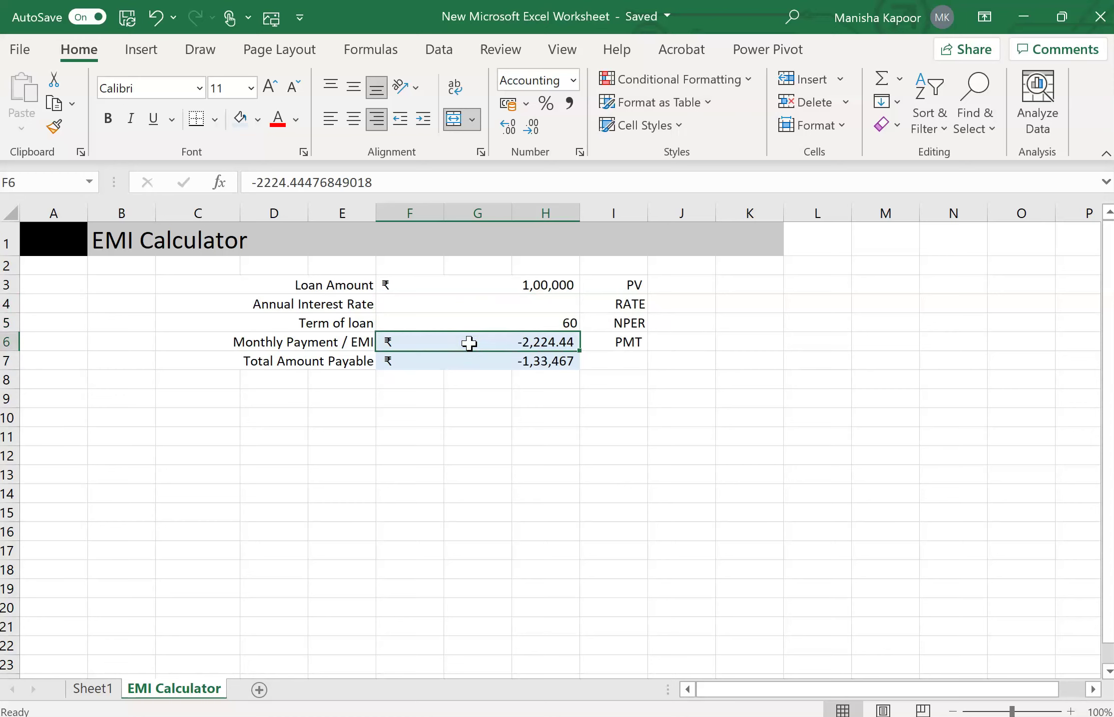
{"action": "left_click", "coordinate": [466, 322]}
{"action": "left_click", "coordinate": [463, 316]}
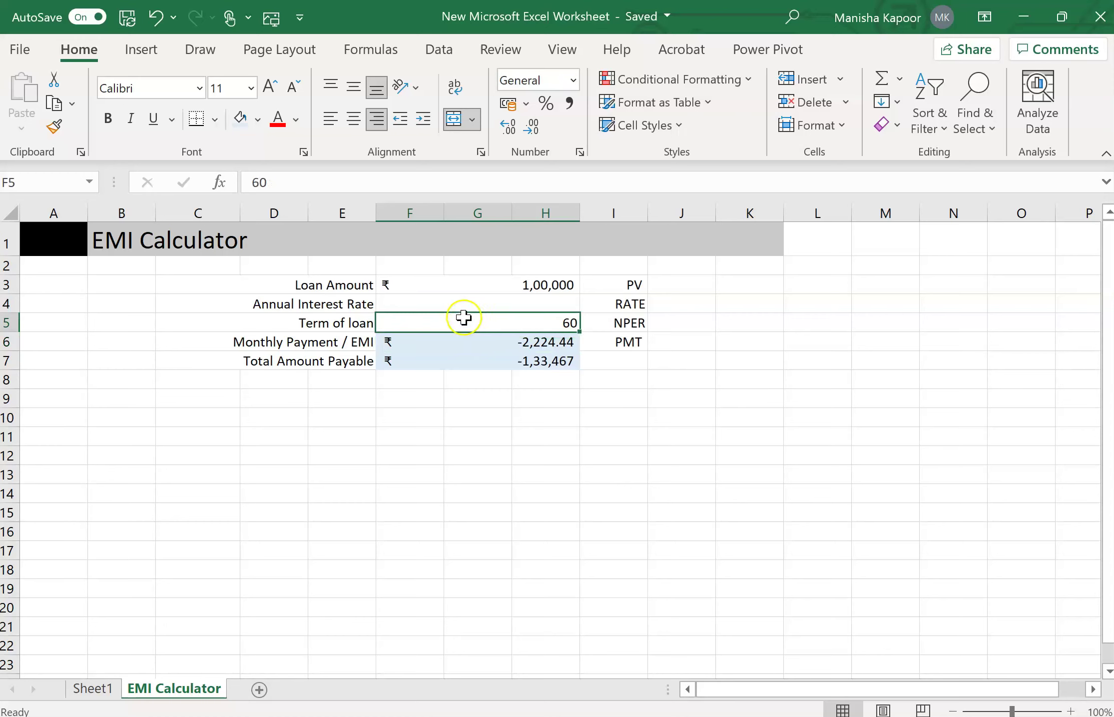
{"action": "left_click", "coordinate": [456, 306]}
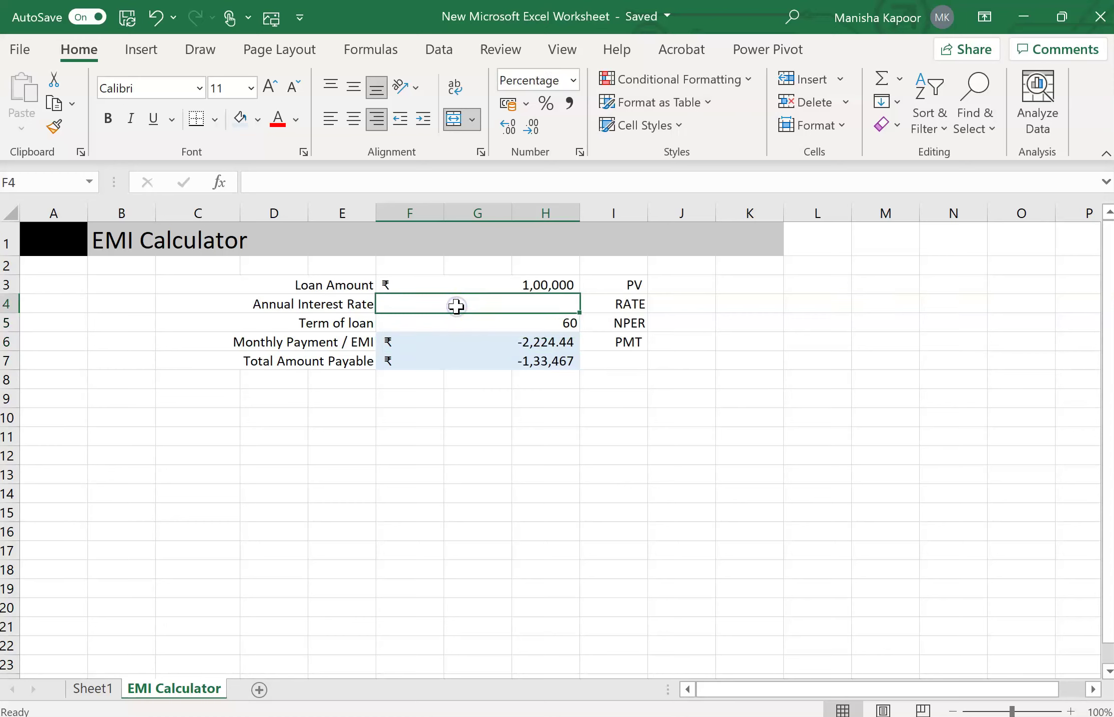
{"action": "left_click", "coordinate": [471, 285]}
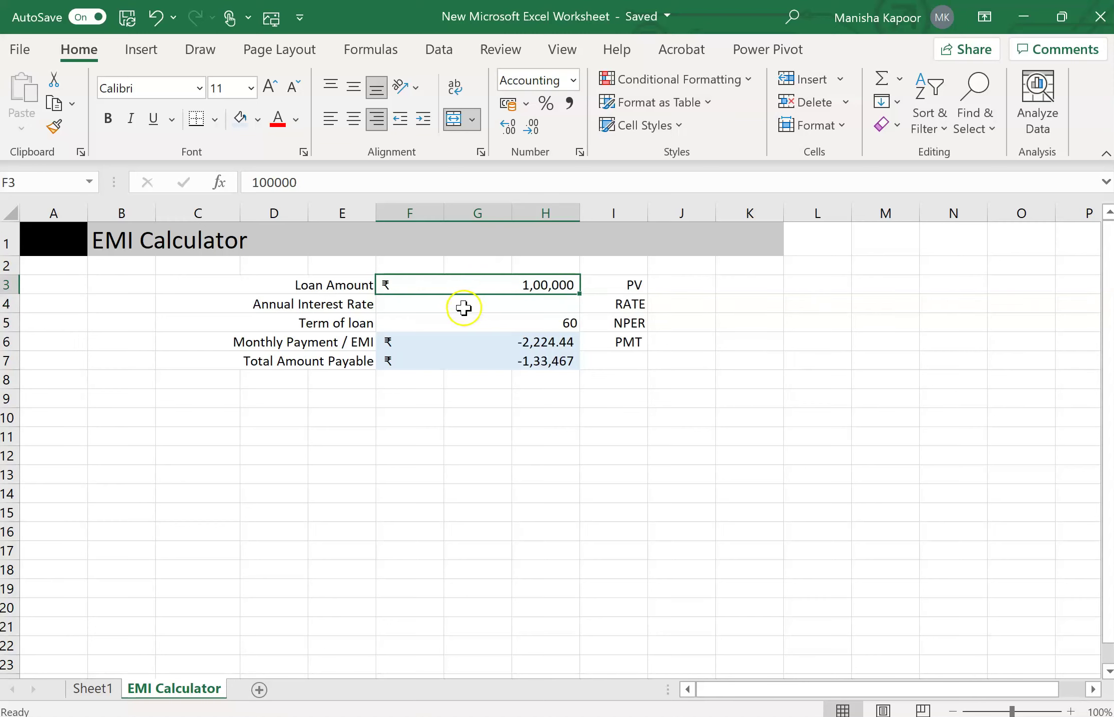
Enter =RATE(F5,F6,F3) in the Annual Interest Rate cell F4, using the term, monthly payment and loan amount.
{"action": "left_click", "coordinate": [464, 306]}
{"action": "type", "text": "="}
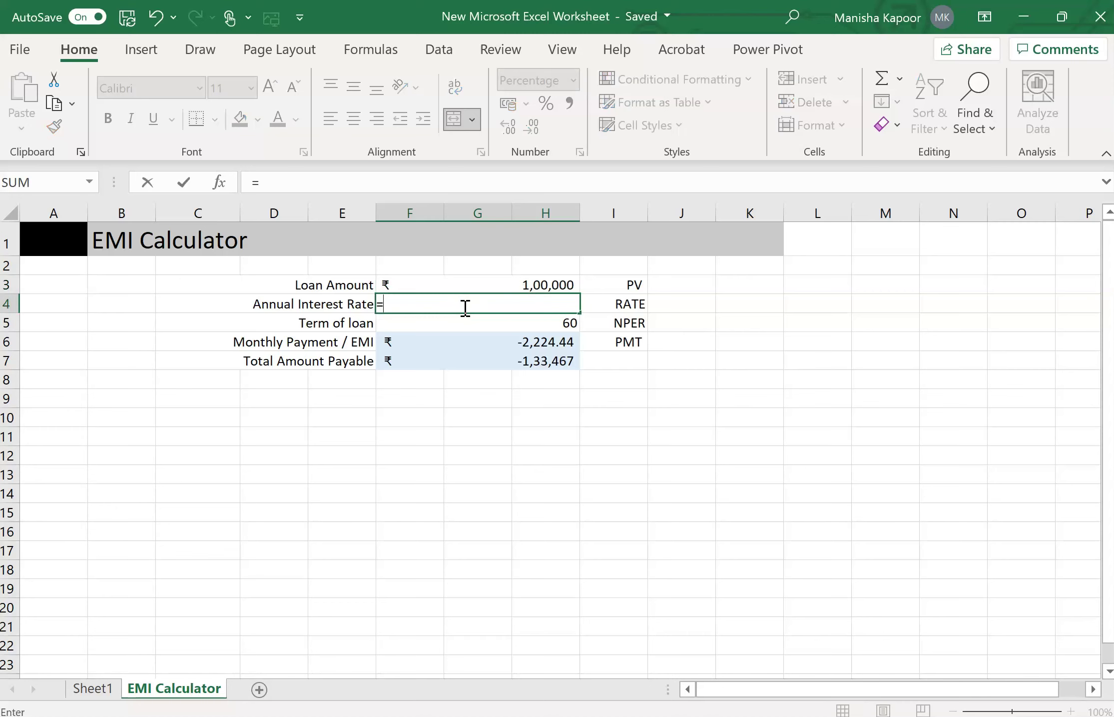
{"action": "type", "text": "RATE("}
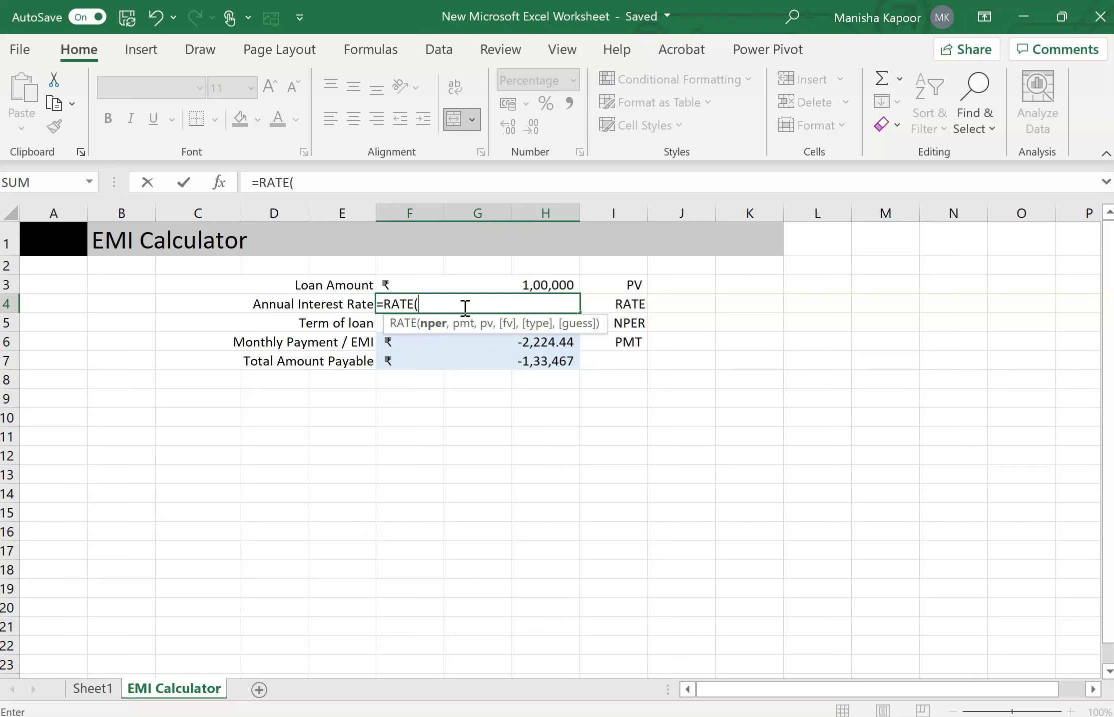
{"action": "left_click", "coordinate": [380, 322]}
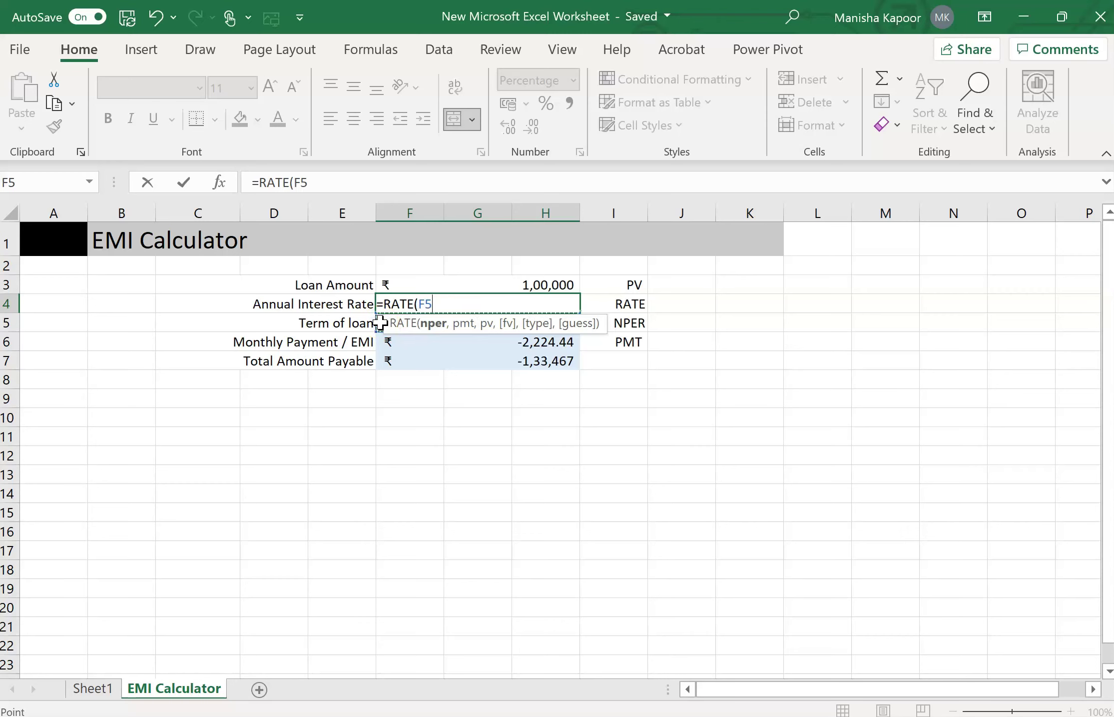
{"action": "type", "text": ","}
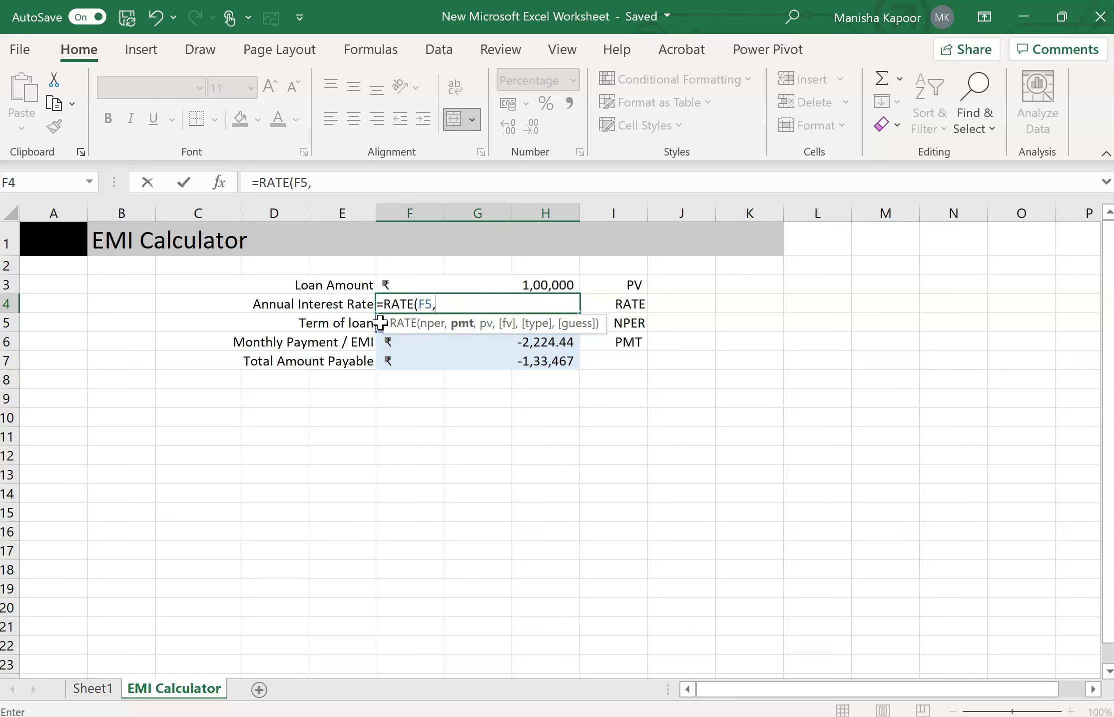
{"action": "left_click", "coordinate": [424, 342]}
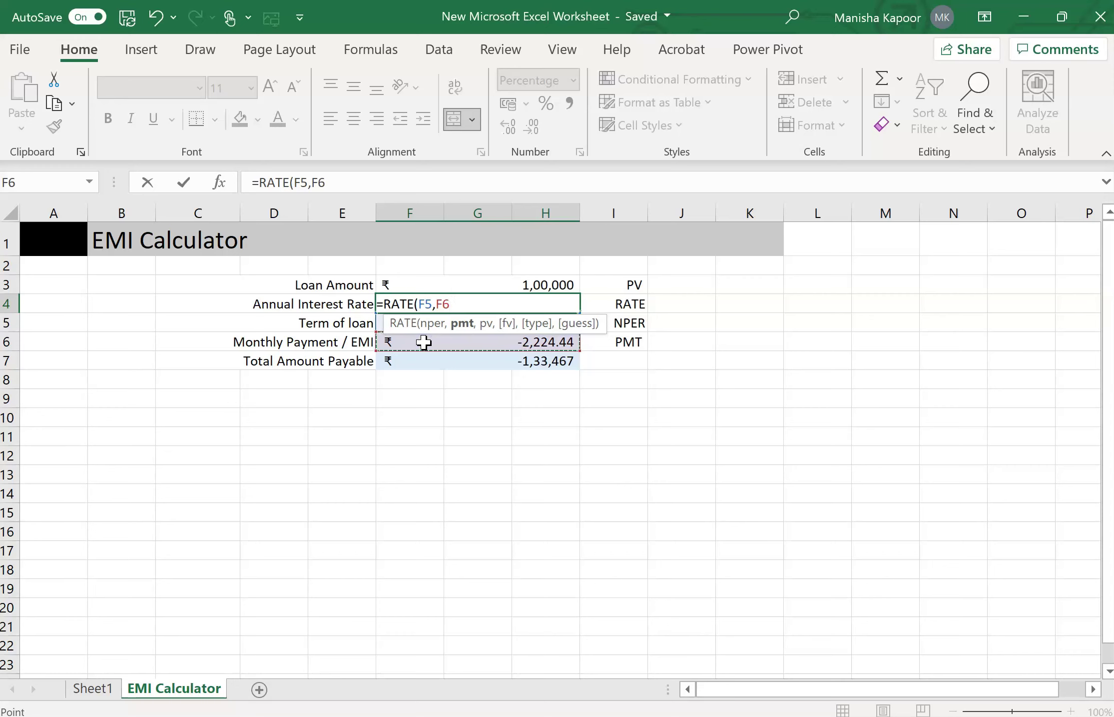
{"action": "type", "text": ","}
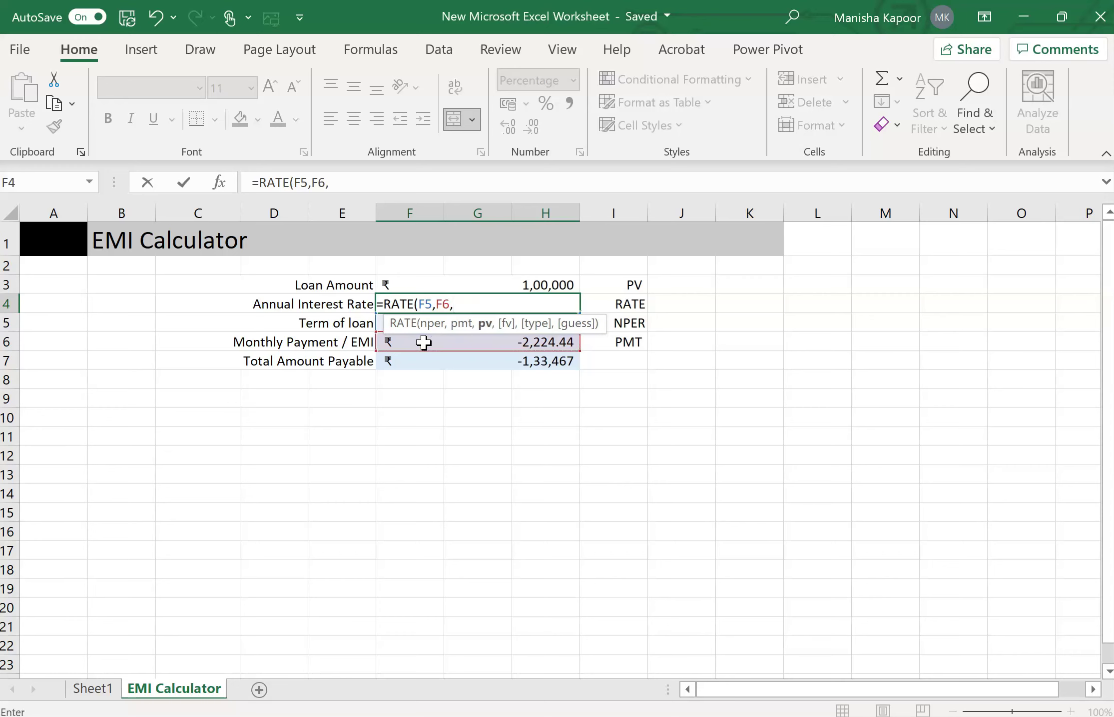
{"action": "left_click", "coordinate": [504, 286]}
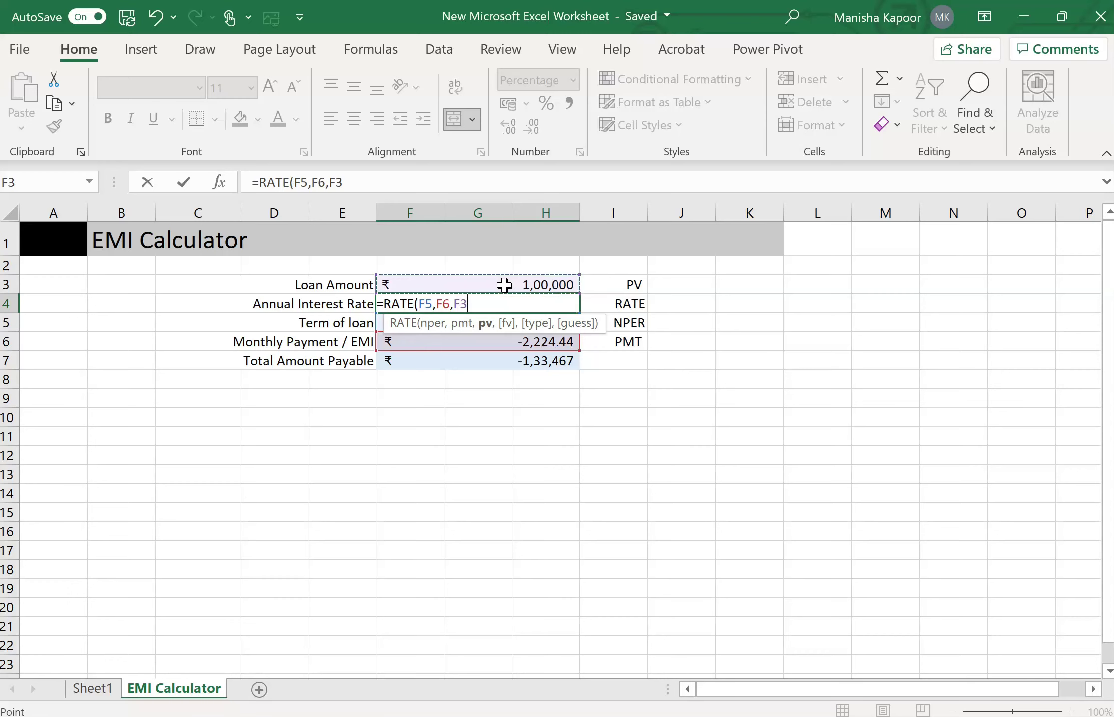
{"action": "type", "text": ")"}
{"action": "key", "text": "Return"}
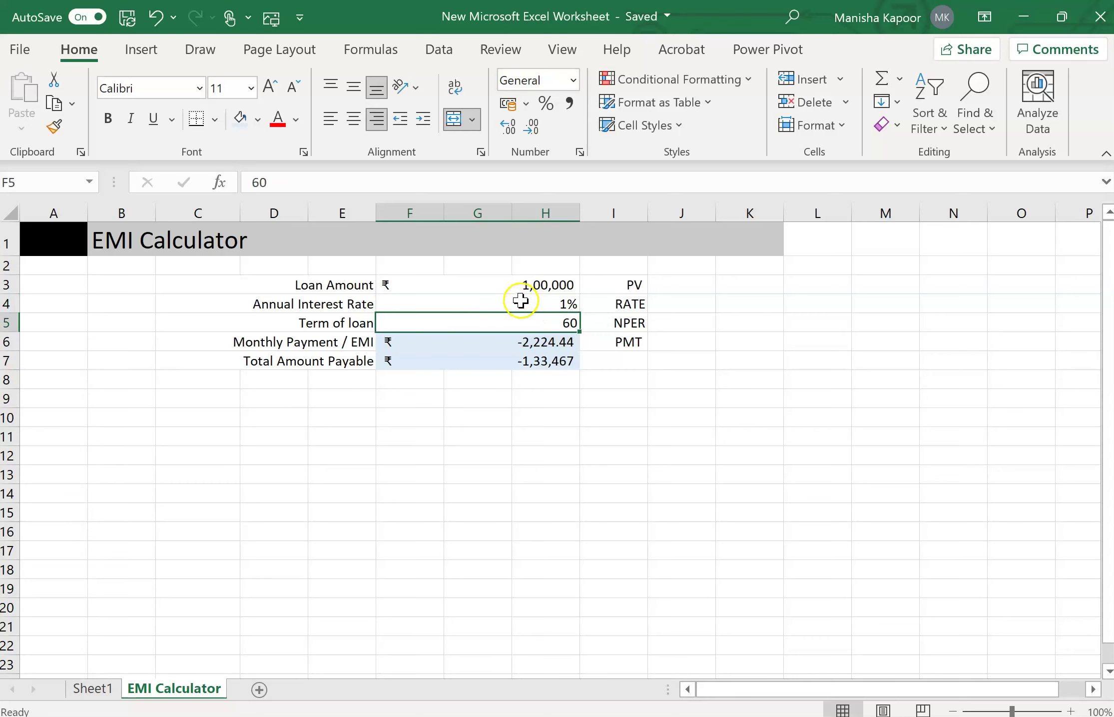
Annualize the Annual Interest Rate formula in F4 by multiplying it by 12, giving =RATE(F5,F6,F3)*12.
{"action": "left_click", "coordinate": [521, 301]}
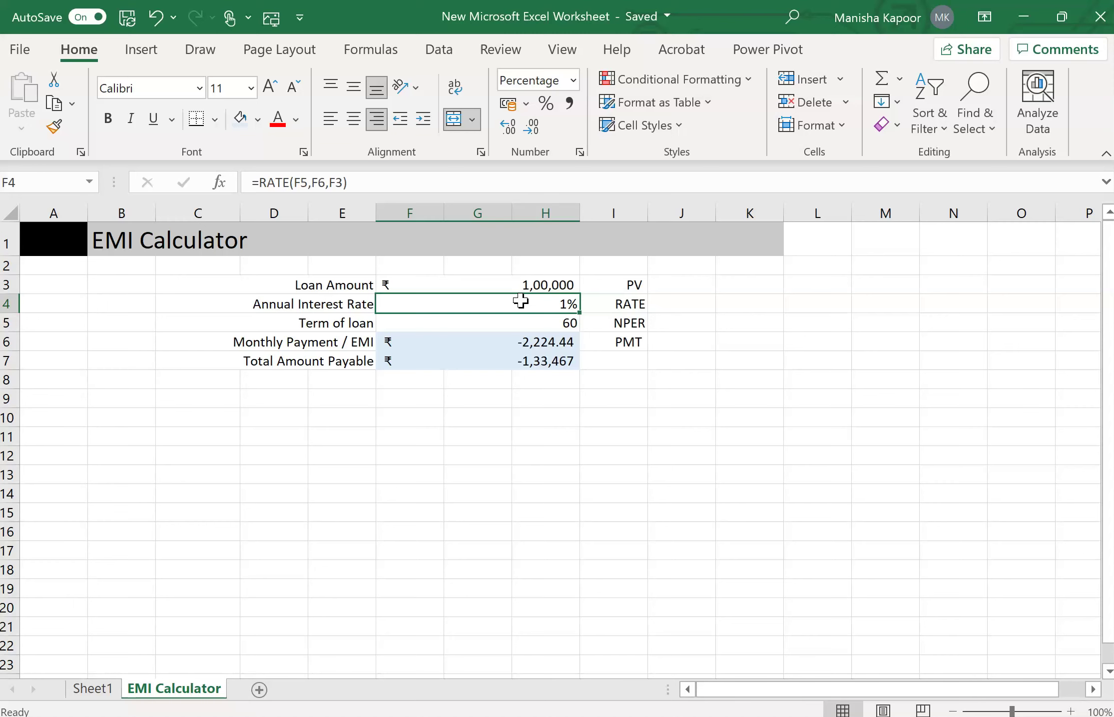
{"action": "double_click", "coordinate": [521, 300]}
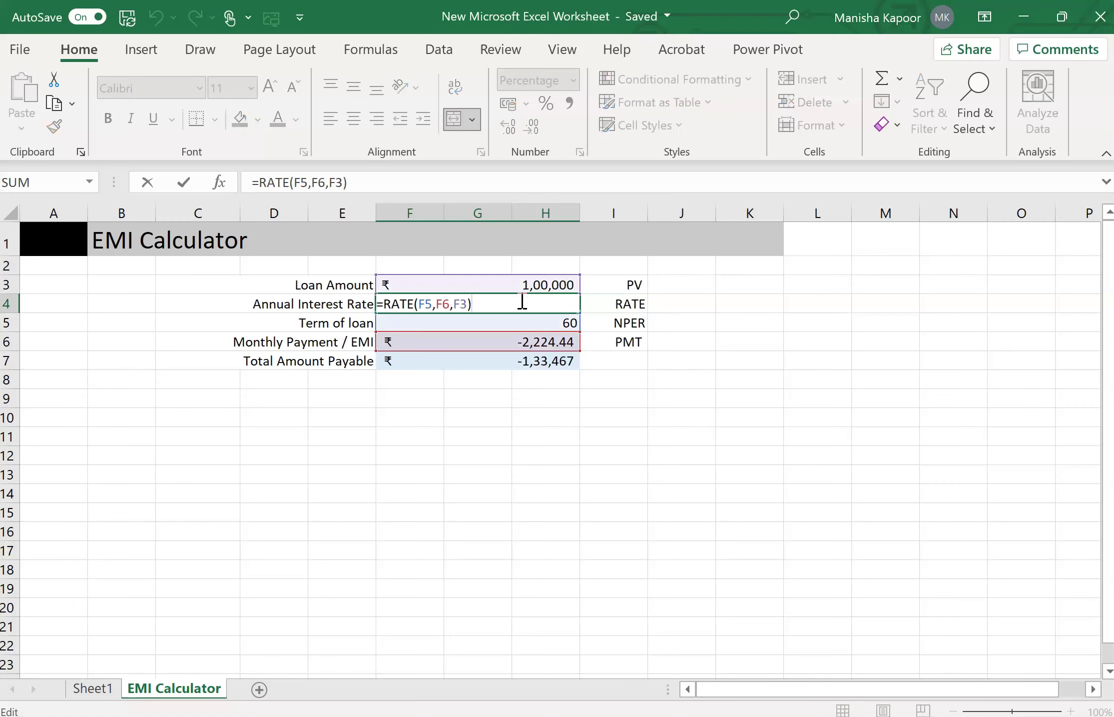
{"action": "type", "text": "*12"}
{"action": "key", "text": "Return"}
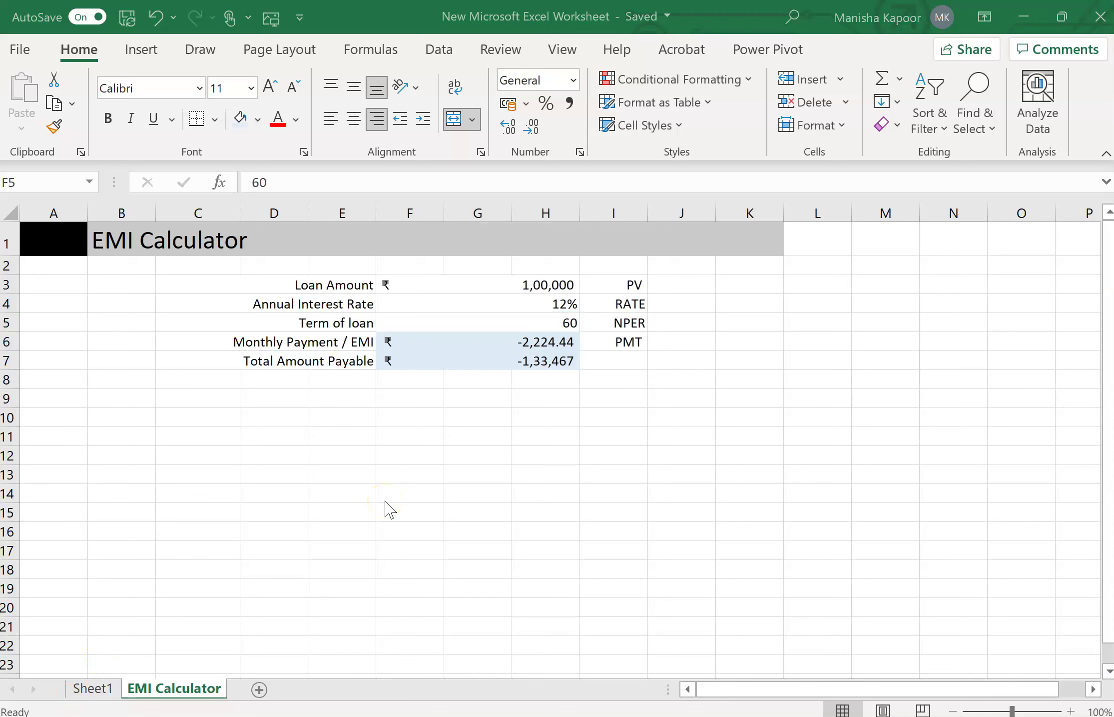
Replace the Loan Amount in F3 with the formula =PV(F4/12,F5,F6) and dismiss the circular reference warning.
{"action": "left_click", "coordinate": [539, 286]}
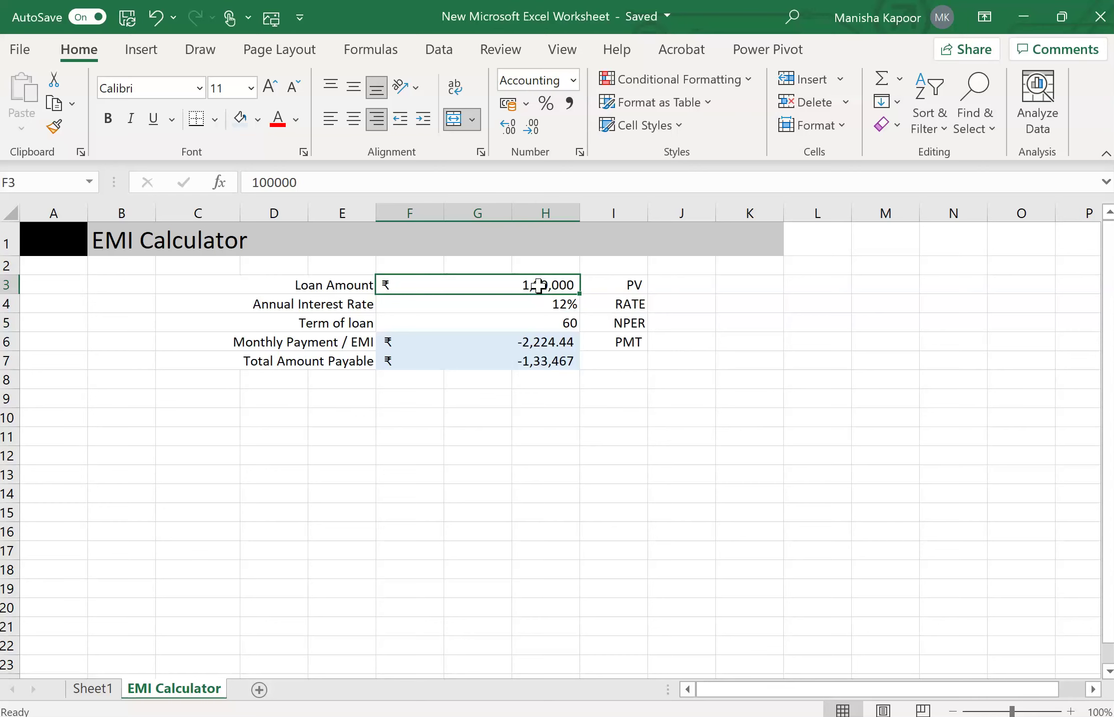
{"action": "key", "text": "BackSpace"}
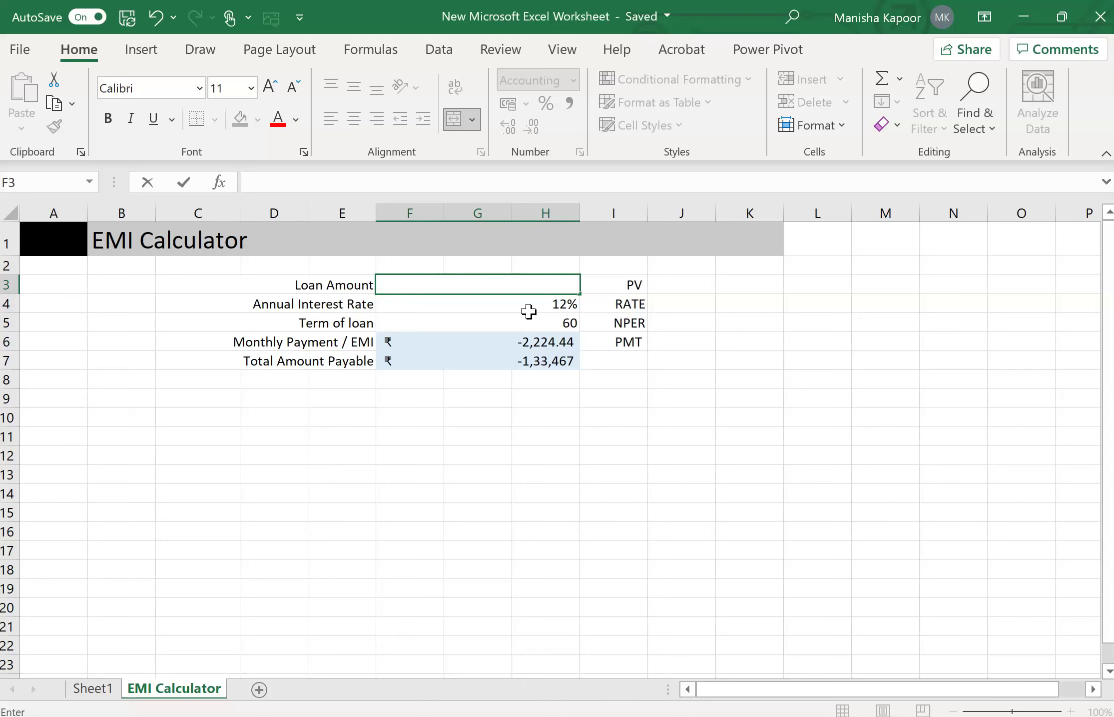
{"action": "left_click", "coordinate": [535, 343]}
{"action": "type", "text": "="}
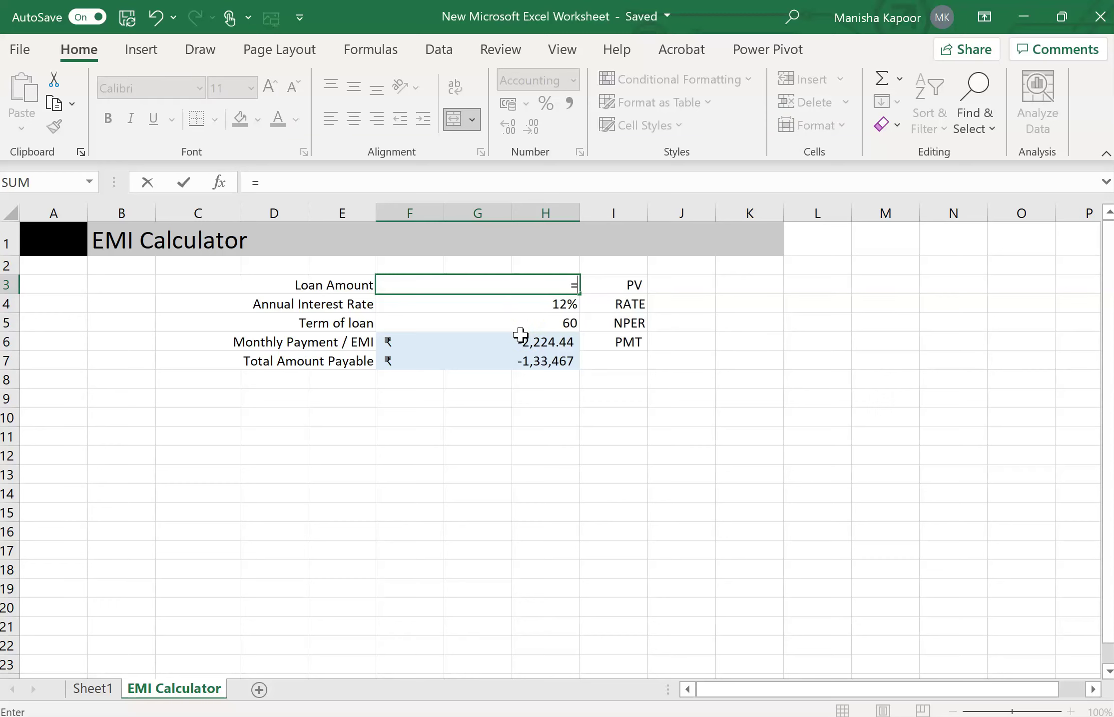
{"action": "type", "text": "PV("}
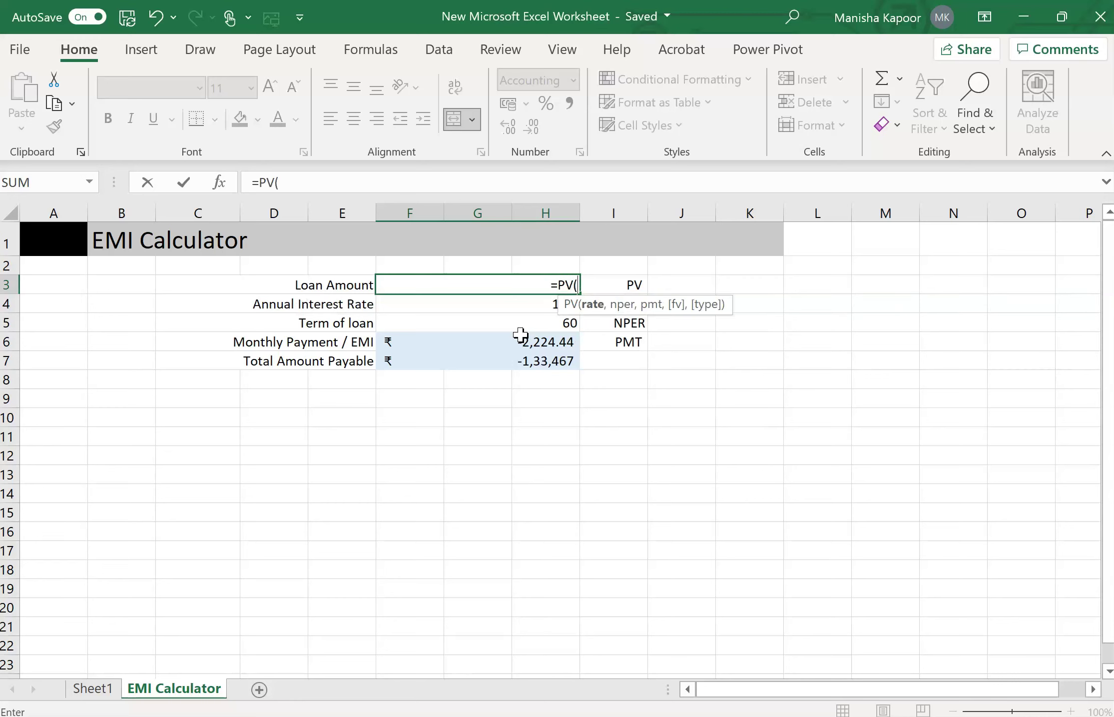
{"action": "left_click", "coordinate": [486, 304]}
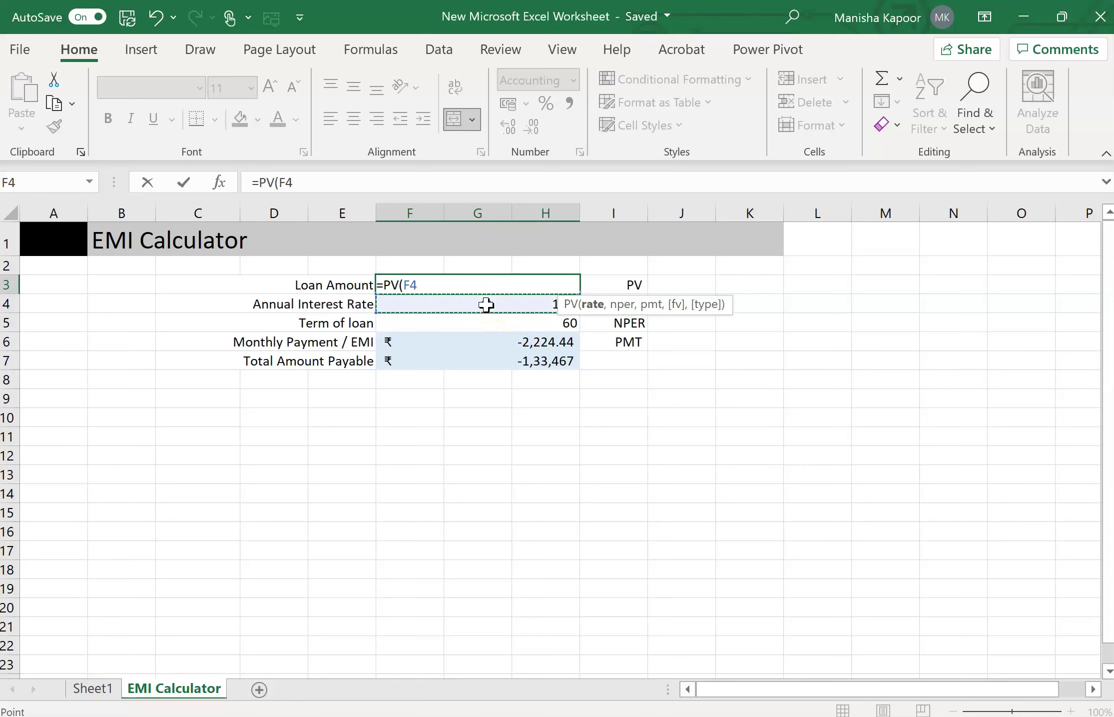
{"action": "type", "text": "/"}
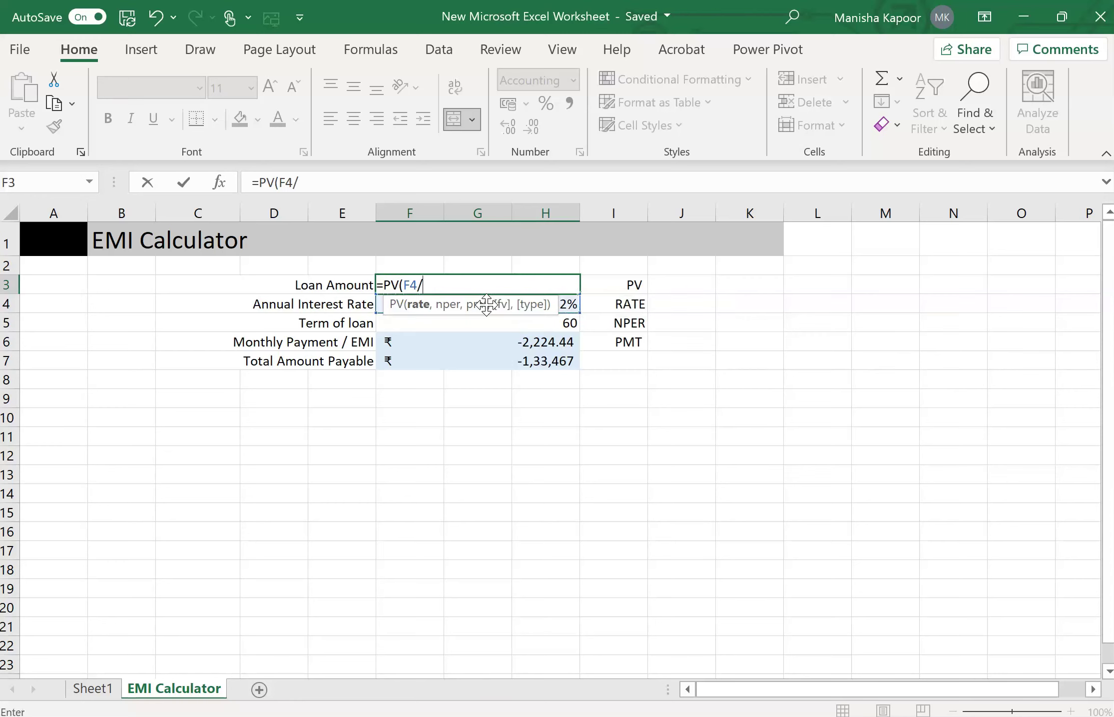
{"action": "type", "text": "12,"}
{"action": "left_click", "coordinate": [455, 323]}
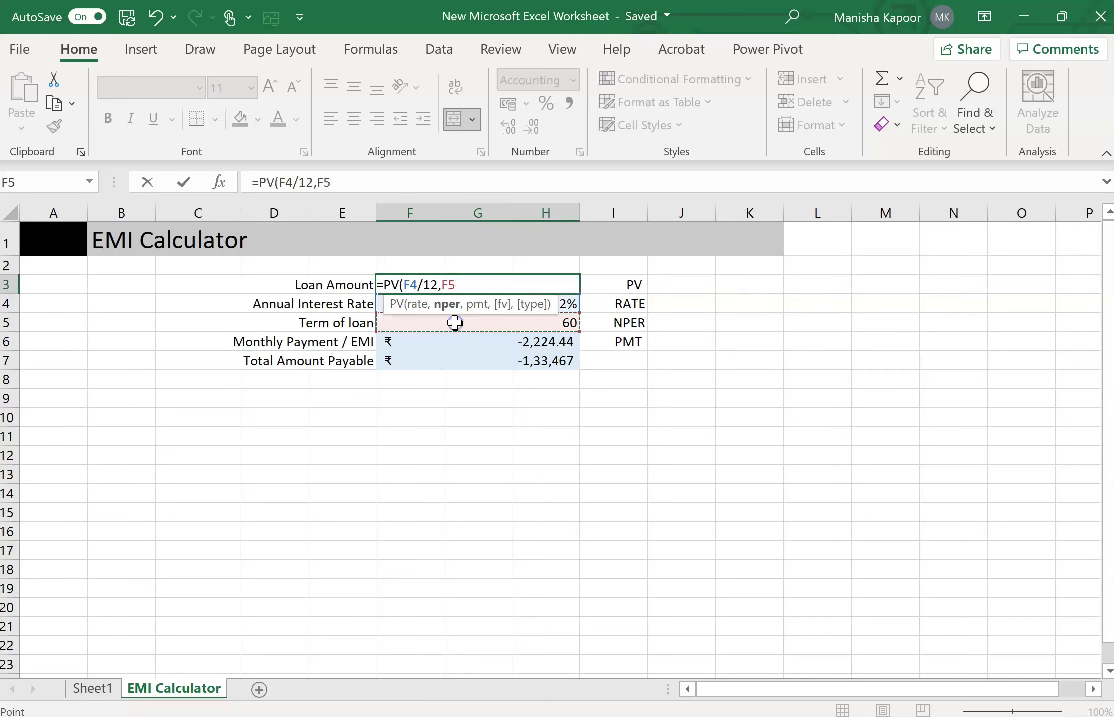
{"action": "type", "text": ","}
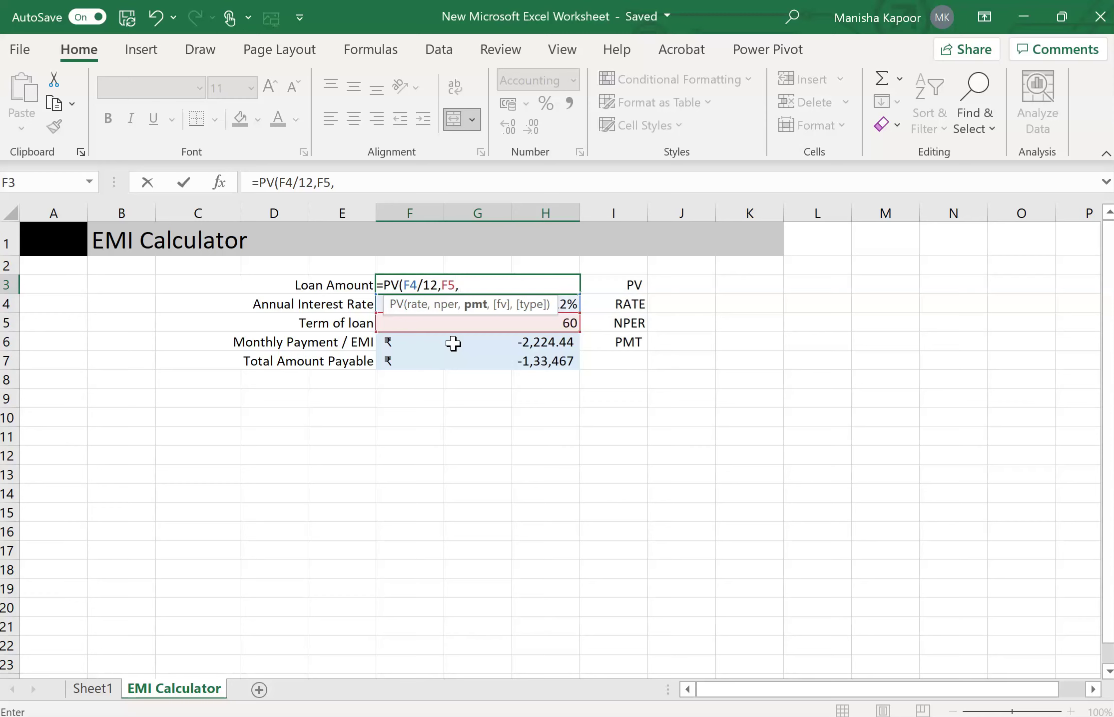
{"action": "left_click", "coordinate": [454, 343]}
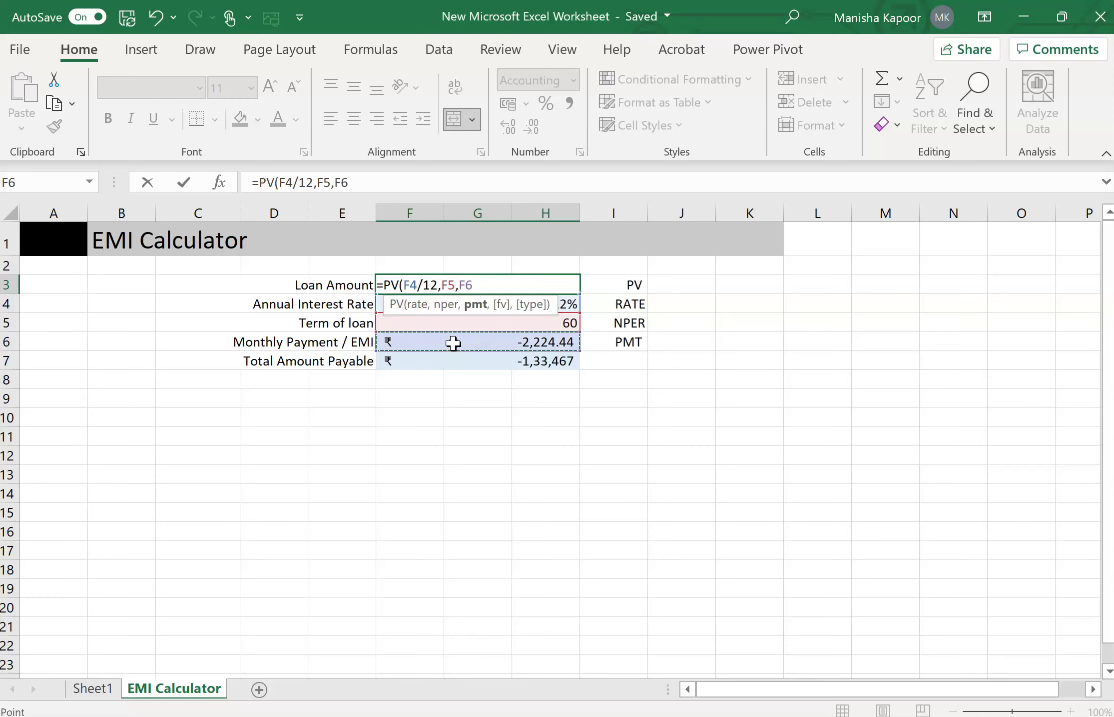
{"action": "type", "text": ")"}
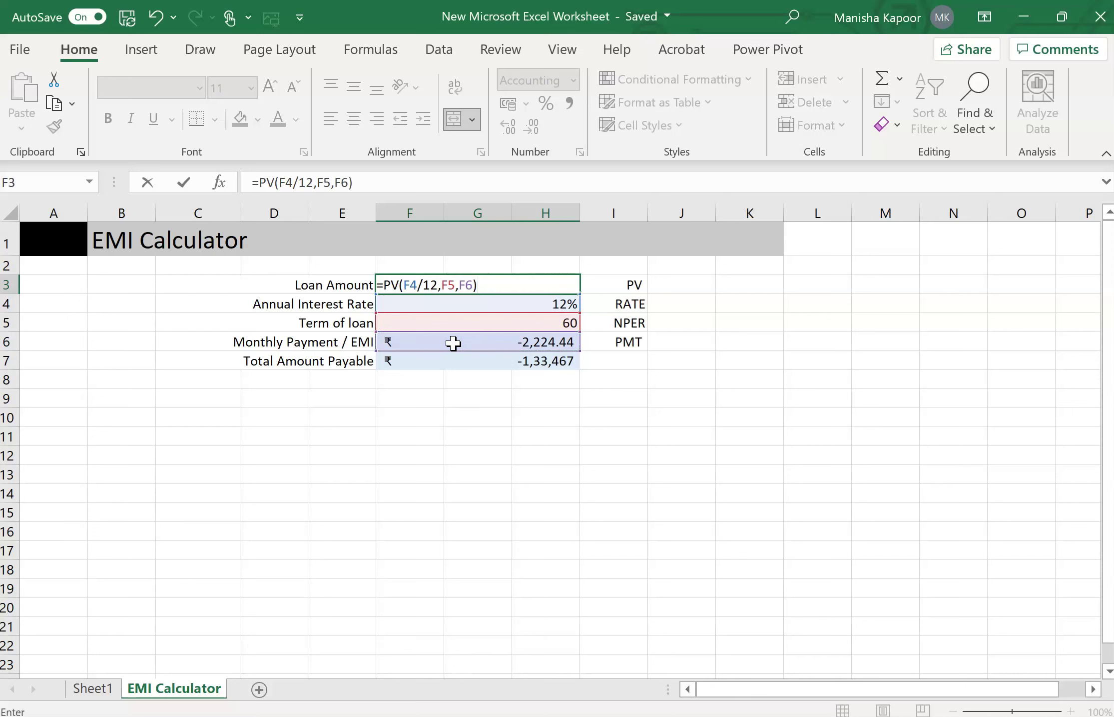
{"action": "key", "text": "Return"}
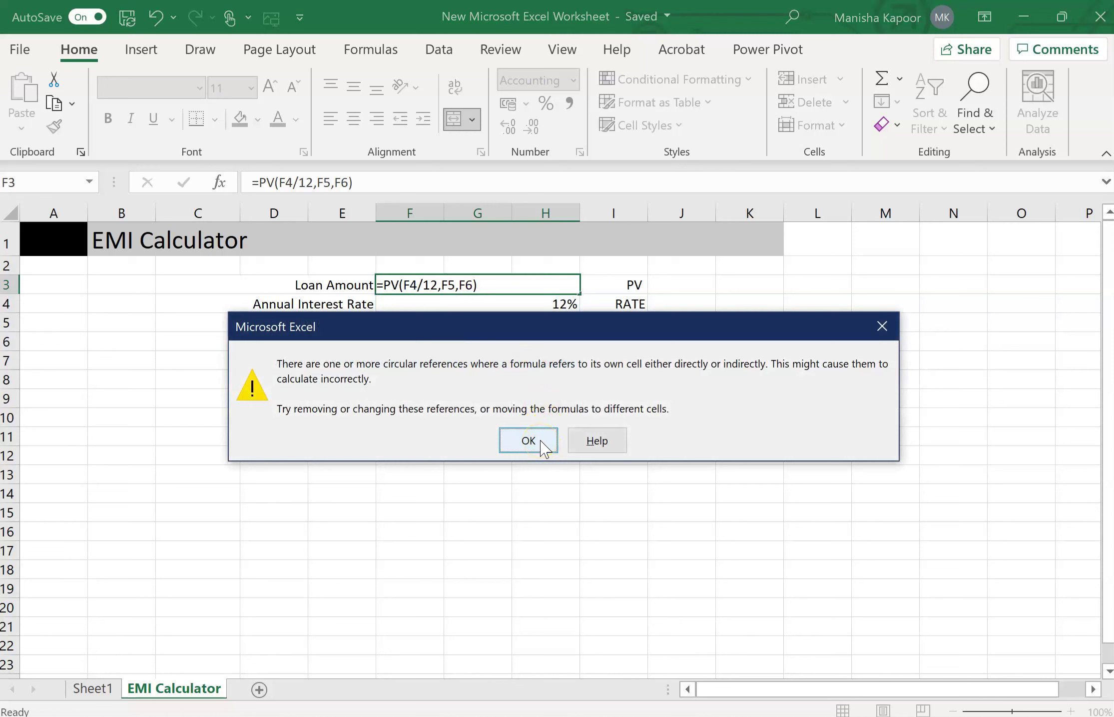
{"action": "left_click", "coordinate": [543, 445]}
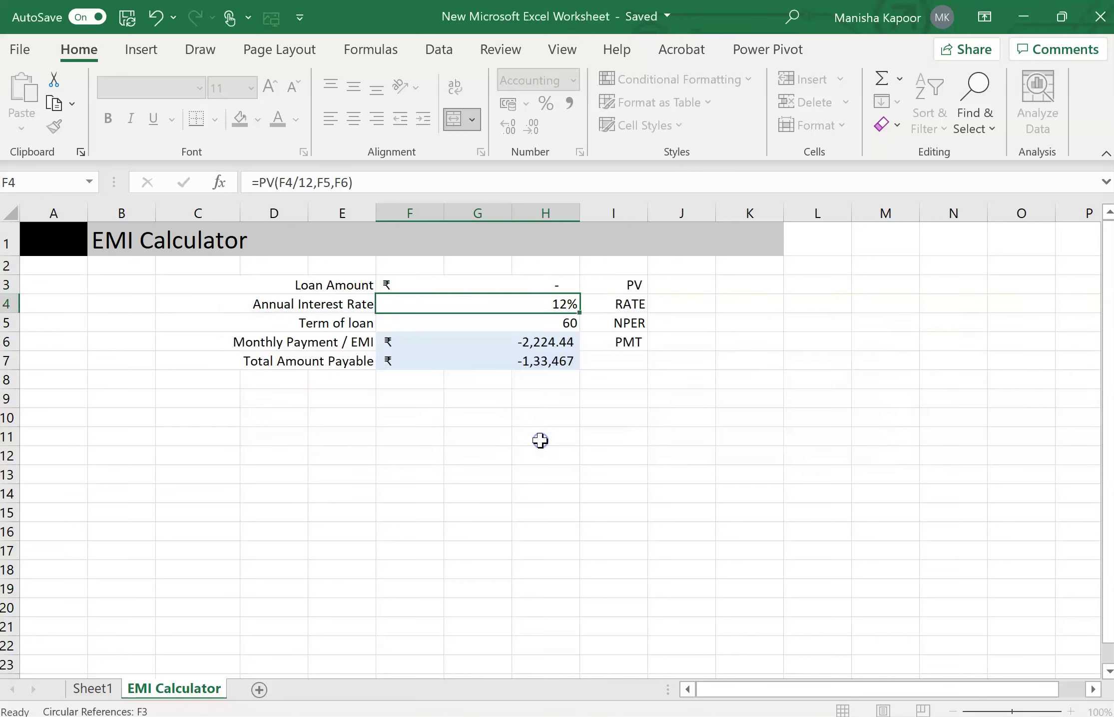
Replace the RATE formula in the Annual Interest Rate cell F4 with the fixed value 12%.
{"action": "left_click", "coordinate": [546, 308]}
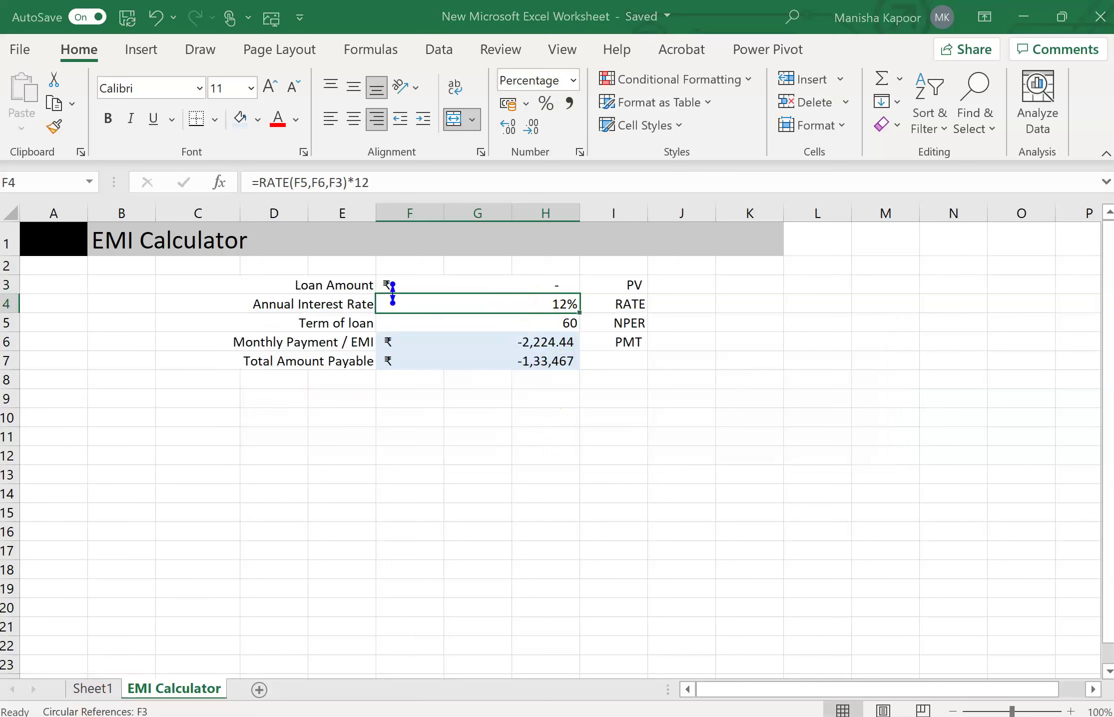
{"action": "key", "text": "Up"}
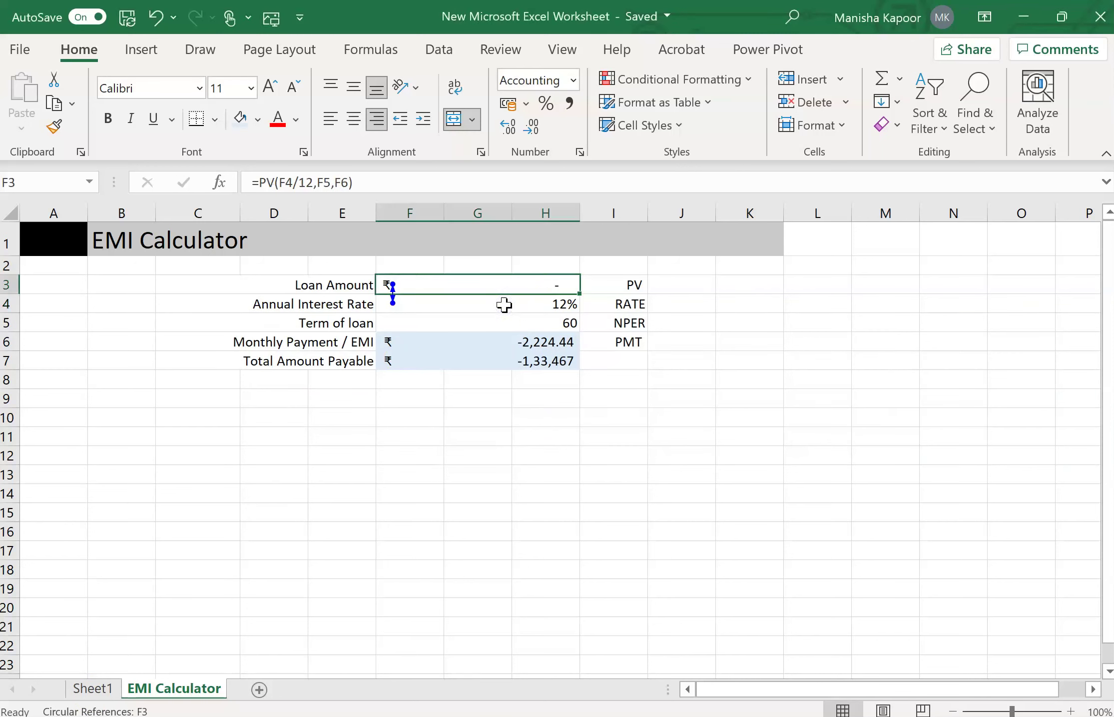
{"action": "key", "text": "Down"}
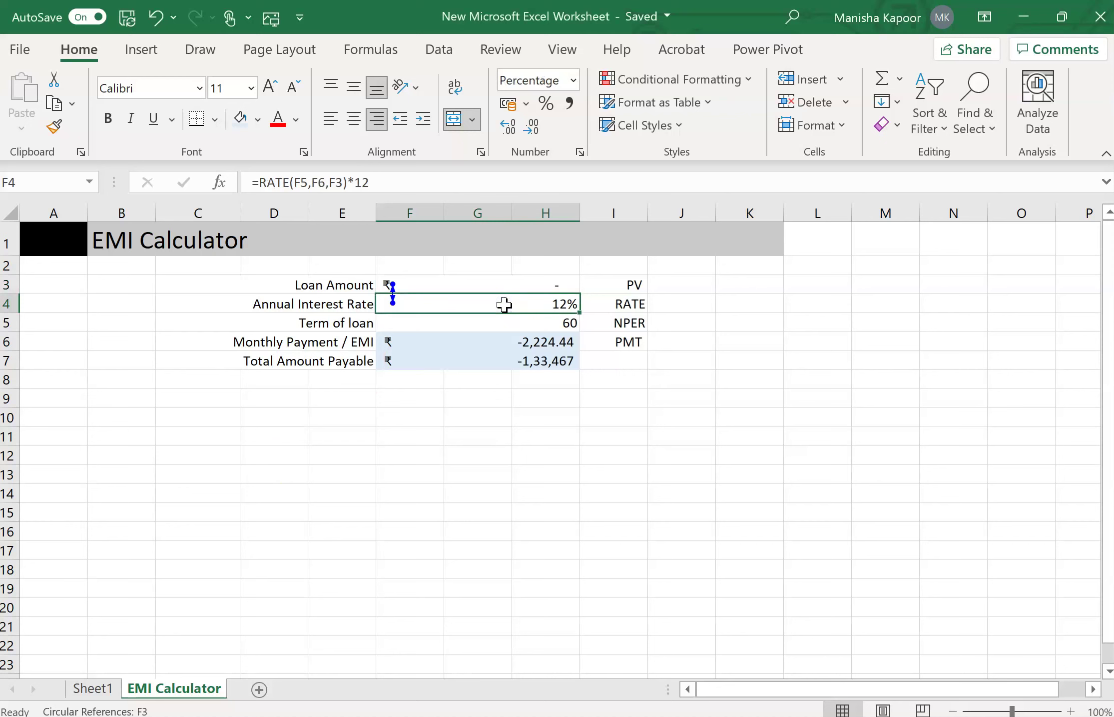
{"action": "double_click", "coordinate": [504, 304]}
{"action": "key", "text": "shift+Home"}
{"action": "key", "text": "BackSpace"}
{"action": "type", "text": "12"}
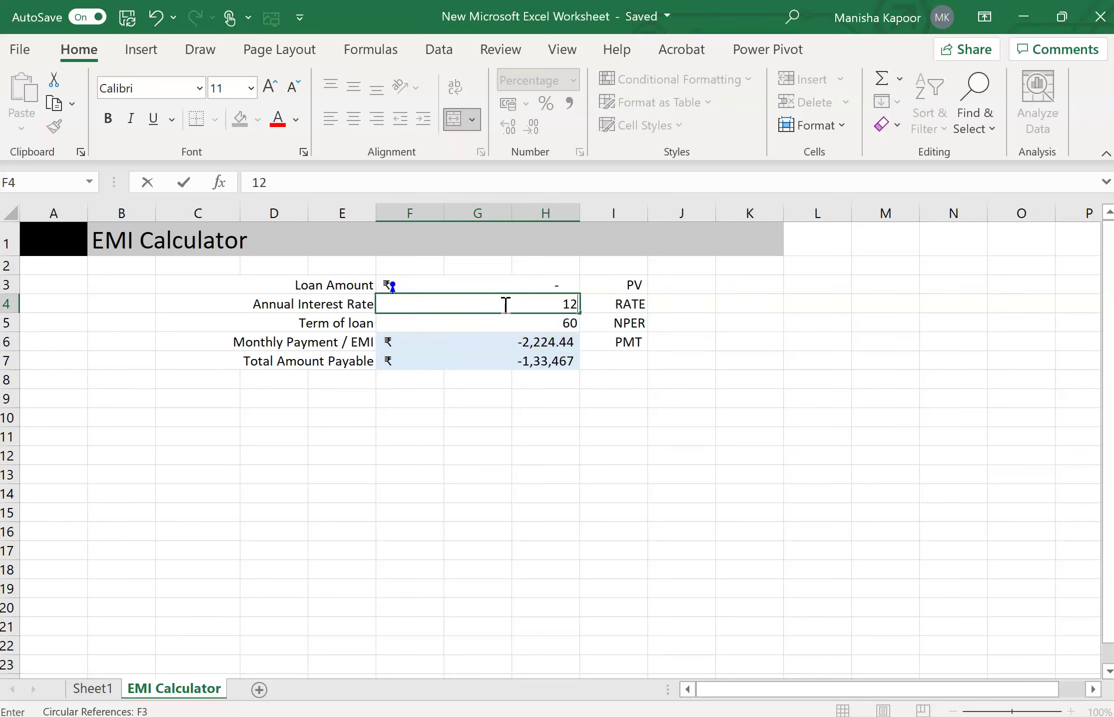
{"action": "type", "text": "%"}
{"action": "key", "text": "Return"}
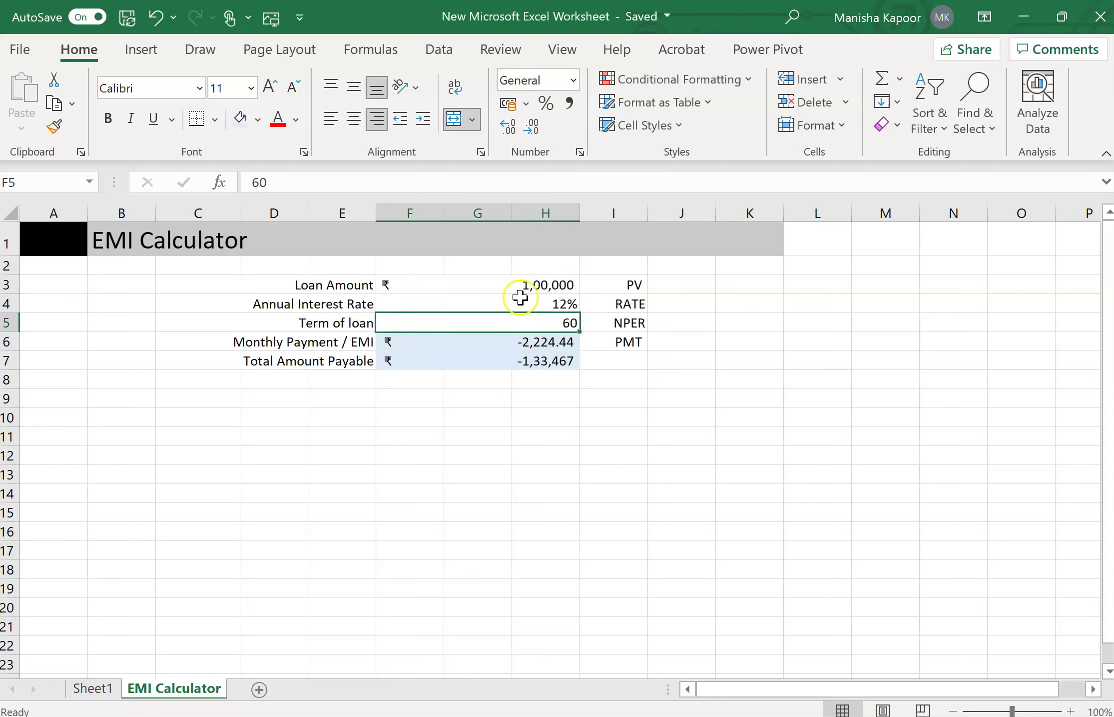
Check the Loan Amount formula in F3 and the input cells below it.
{"action": "left_click", "coordinate": [519, 283]}
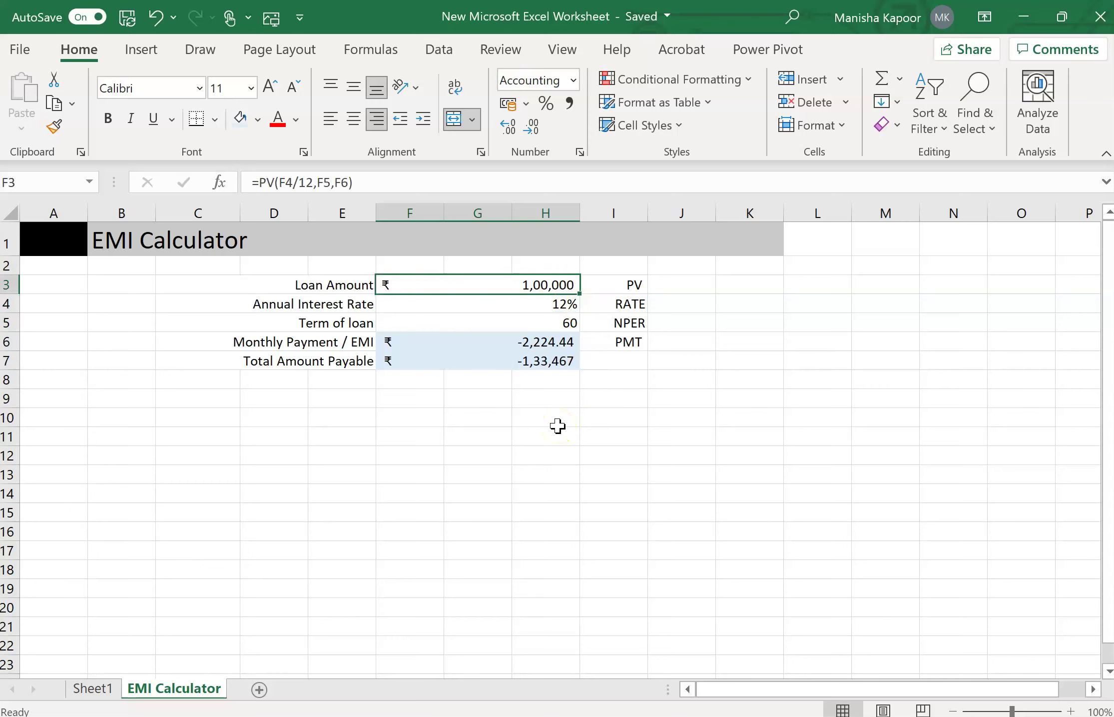
{"action": "key", "text": "Down"}
{"action": "key", "text": "Down"}
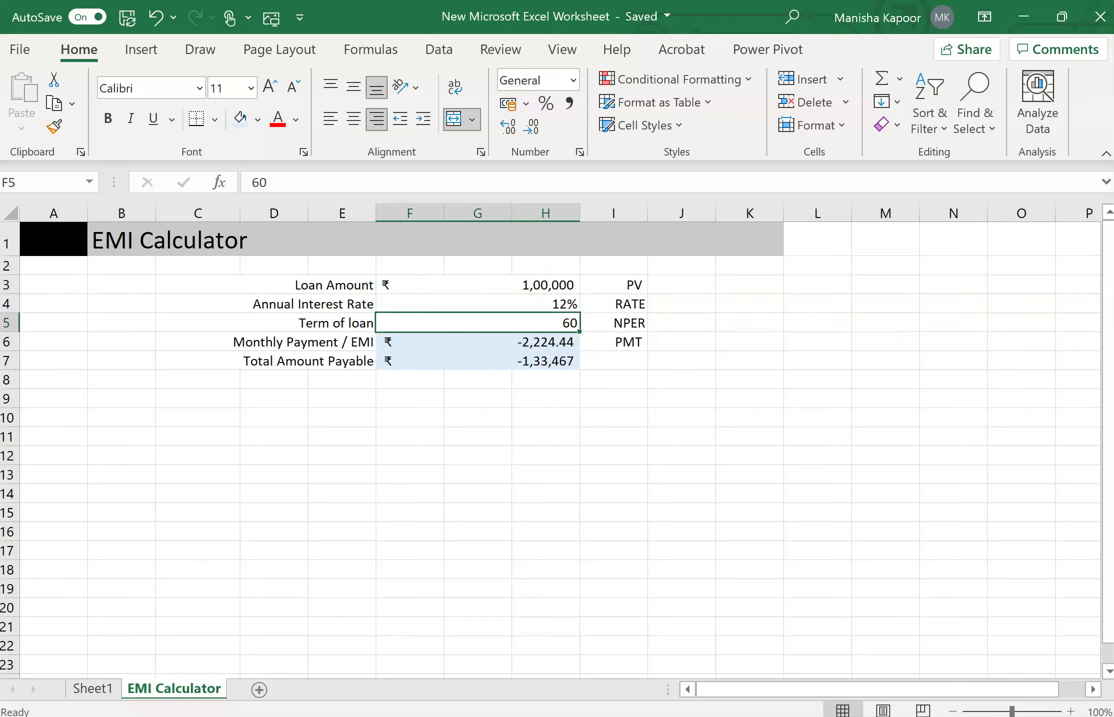